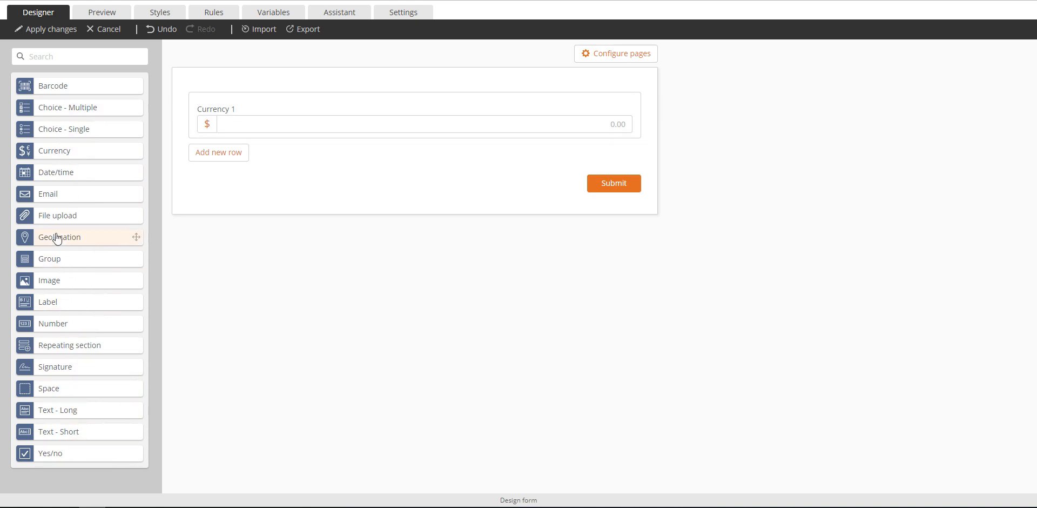
- Add a Date/time control before the currency field and a single-choice control between the two in the repeating section
{"action": "left_click", "coordinate": [69, 56]}
{"action": "type", "text": "fat"}
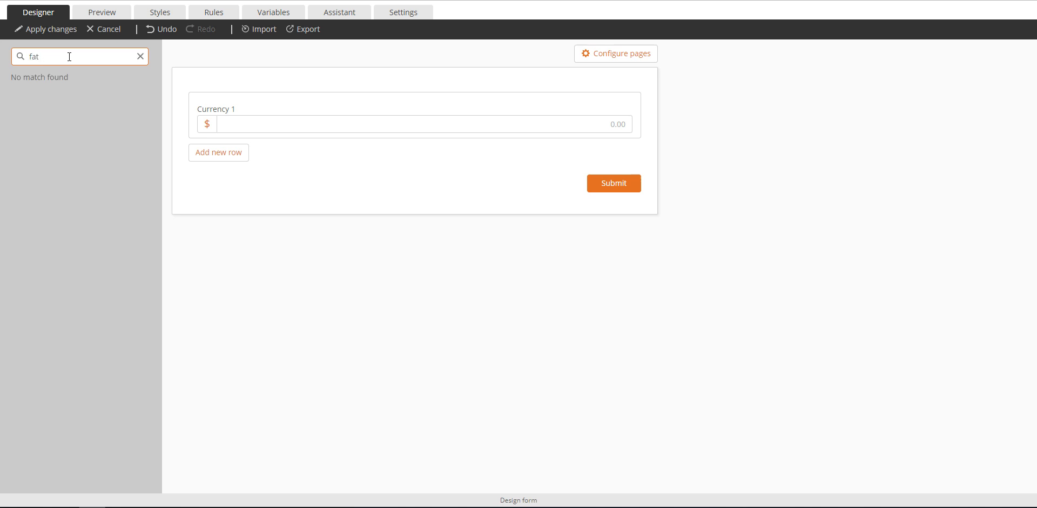
{"action": "type", "text": "eate"}
{"action": "left_click_drag", "start_coordinate": [76, 88], "coordinate": [213, 120]}
{"action": "left_click_drag", "start_coordinate": [70, 55], "coordinate": [2, 60]}
{"action": "type", "text": "choice"}
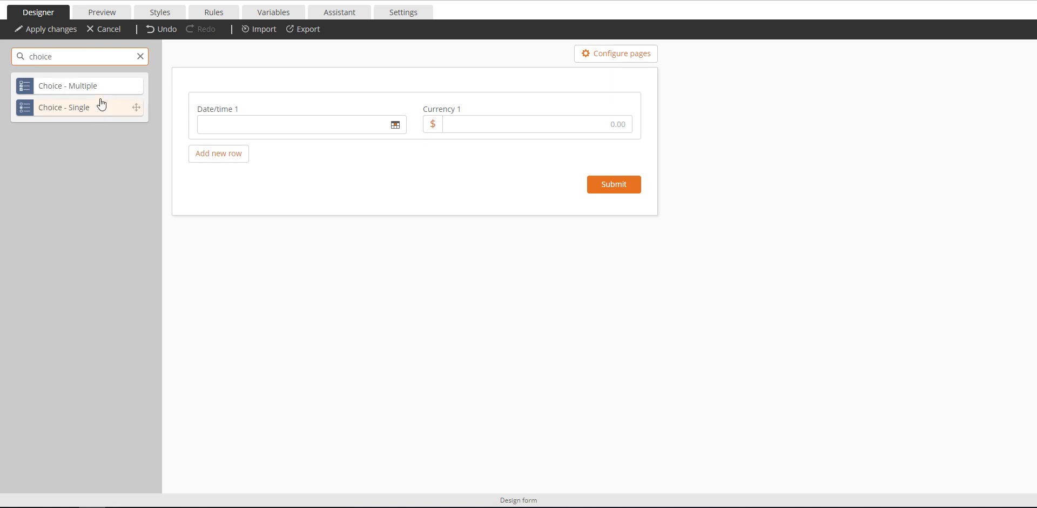
{"action": "left_click_drag", "start_coordinate": [89, 107], "coordinate": [419, 111]}
- Title the date control Expense date, the choice control Expense type and the currency control Amount
{"action": "left_click", "coordinate": [231, 120]}
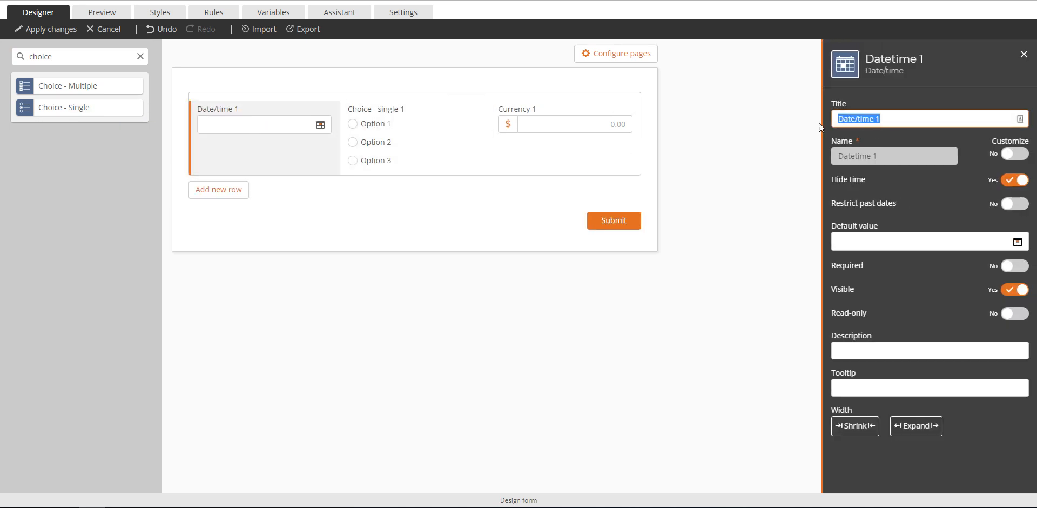
{"action": "type", "text": "Expense date"}
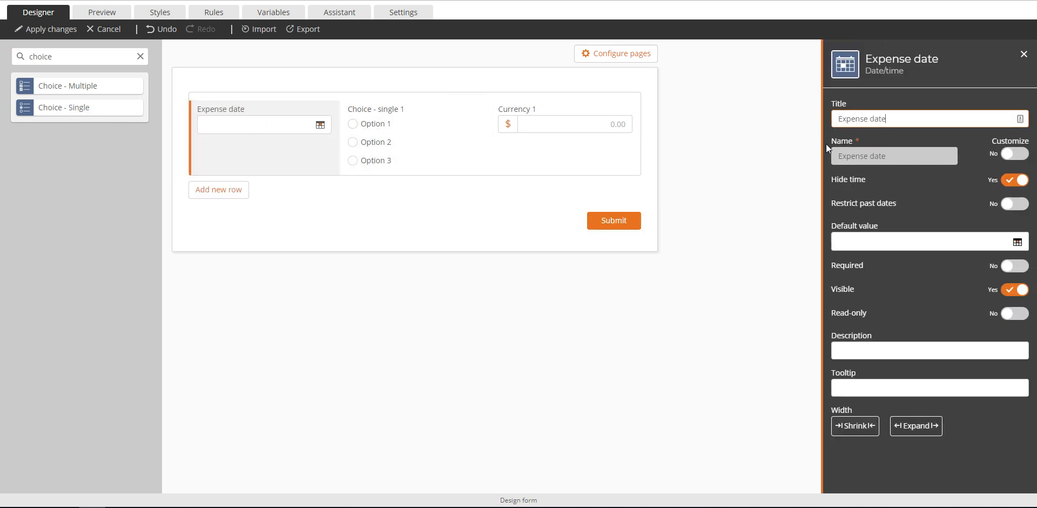
{"action": "left_click", "coordinate": [387, 133]}
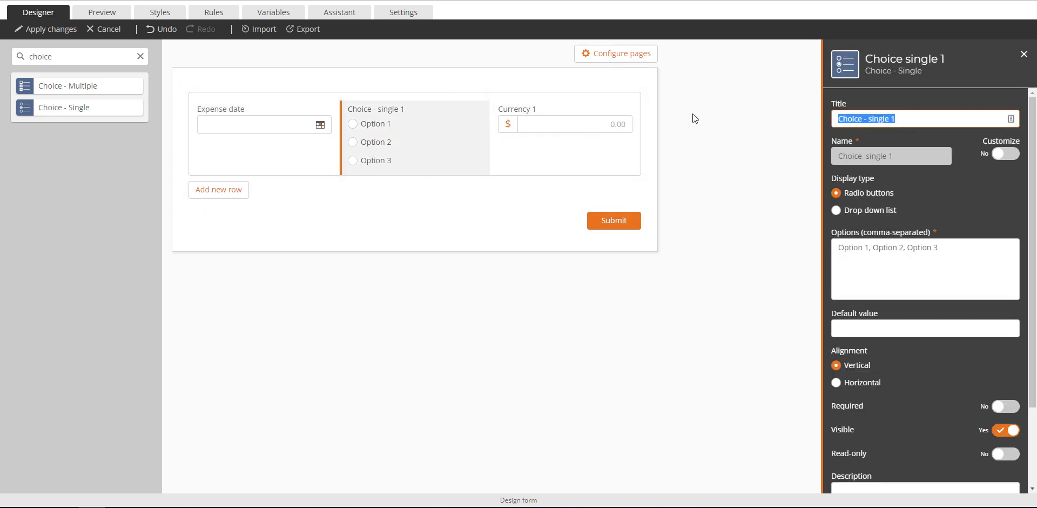
{"action": "type", "text": "Expense tye"}
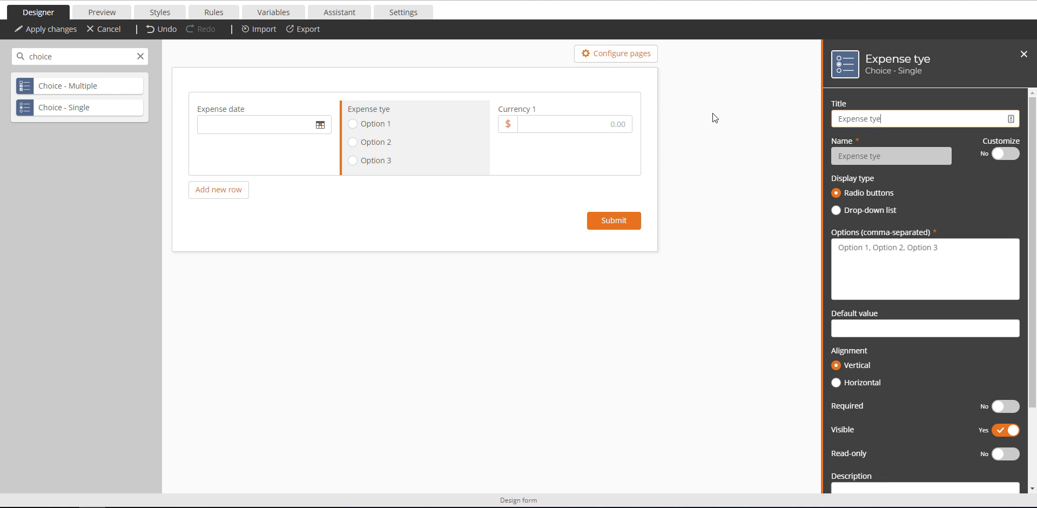
{"action": "key", "text": "BackSpace"}
{"action": "type", "text": "pe"}
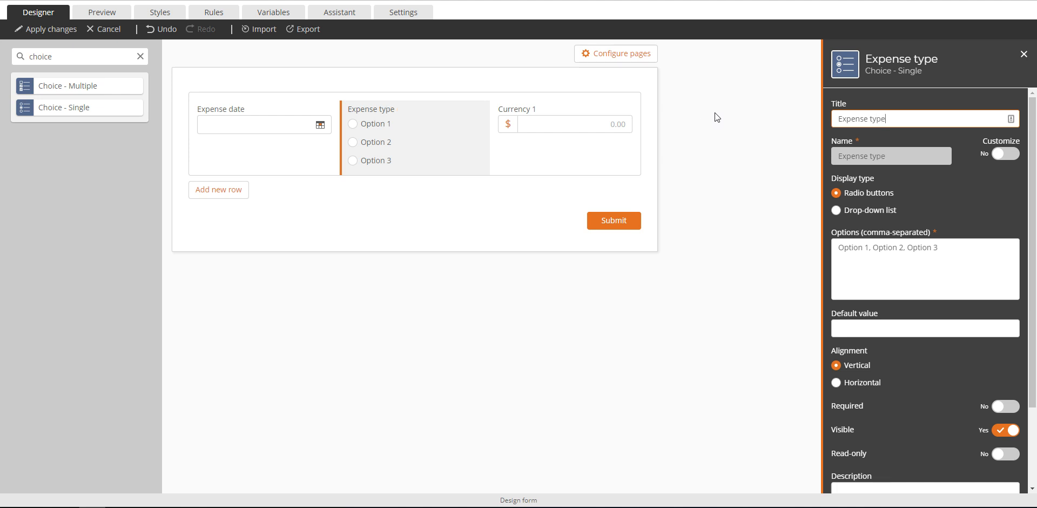
{"action": "left_click", "coordinate": [559, 117]}
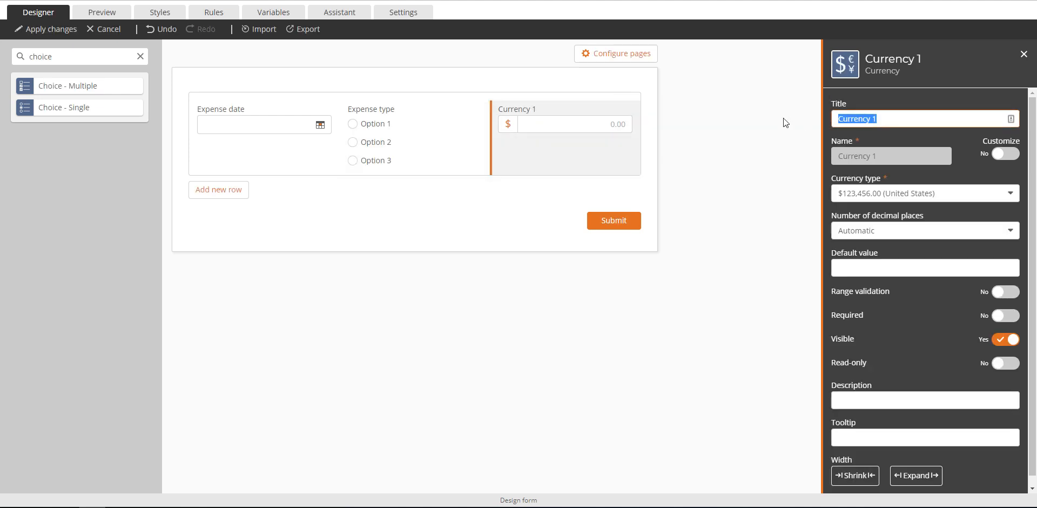
{"action": "type", "text": "Amount"}
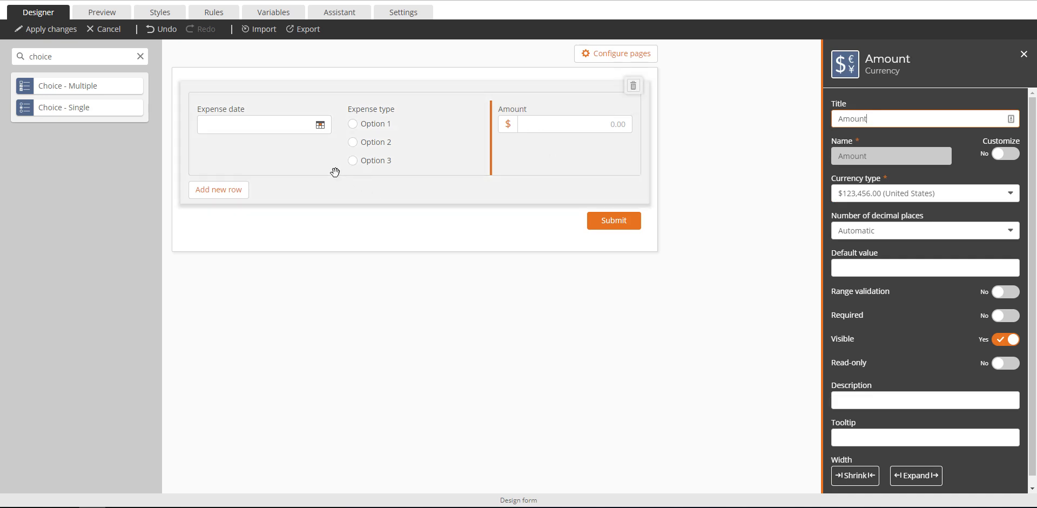
- Make Expense type a drop-down list with the options Dinner, Drinks and Hotel
{"action": "left_click", "coordinate": [411, 138]}
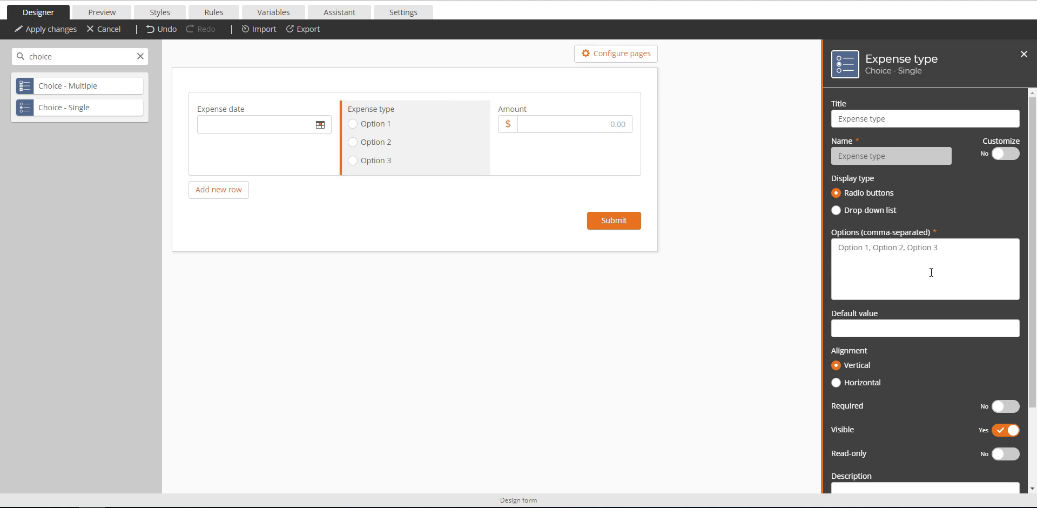
{"action": "left_click", "coordinate": [870, 210]}
{"action": "left_click_drag", "start_coordinate": [947, 253], "coordinate": [772, 246]}
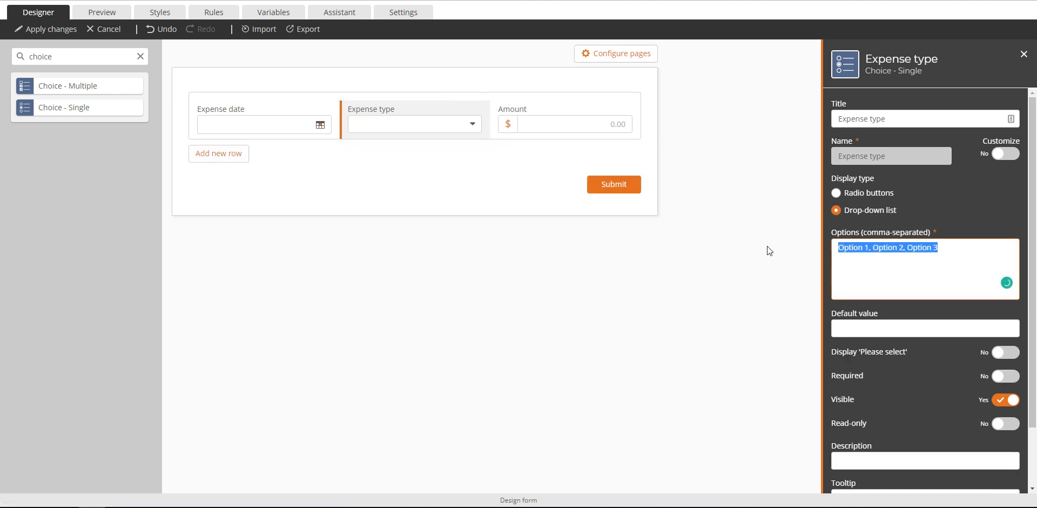
{"action": "type", "text": "Dinner"}
{"action": "key", "text": "Return"}
{"action": "type", "text": "Drinks"}
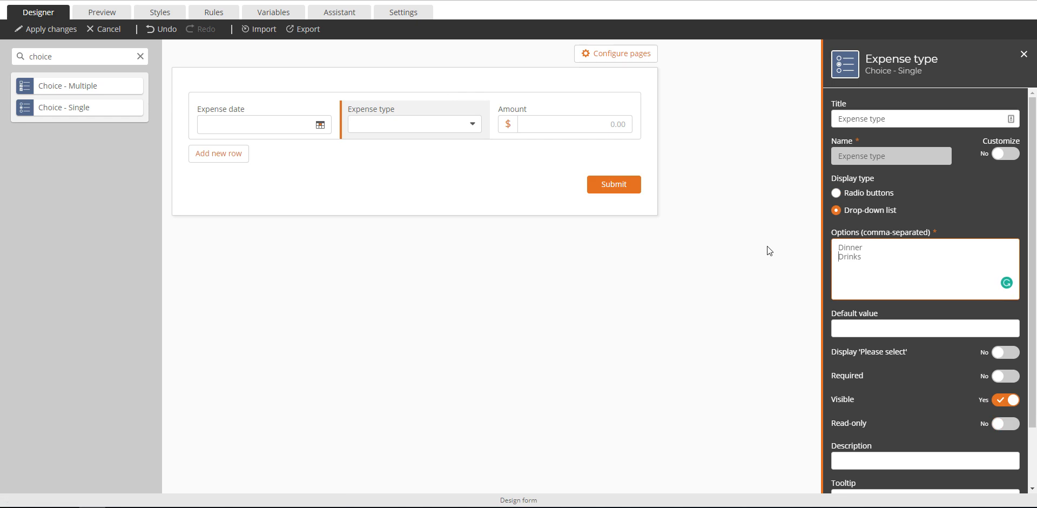
{"action": "key", "text": "Up"}
{"action": "type", "text": "Hotel"}
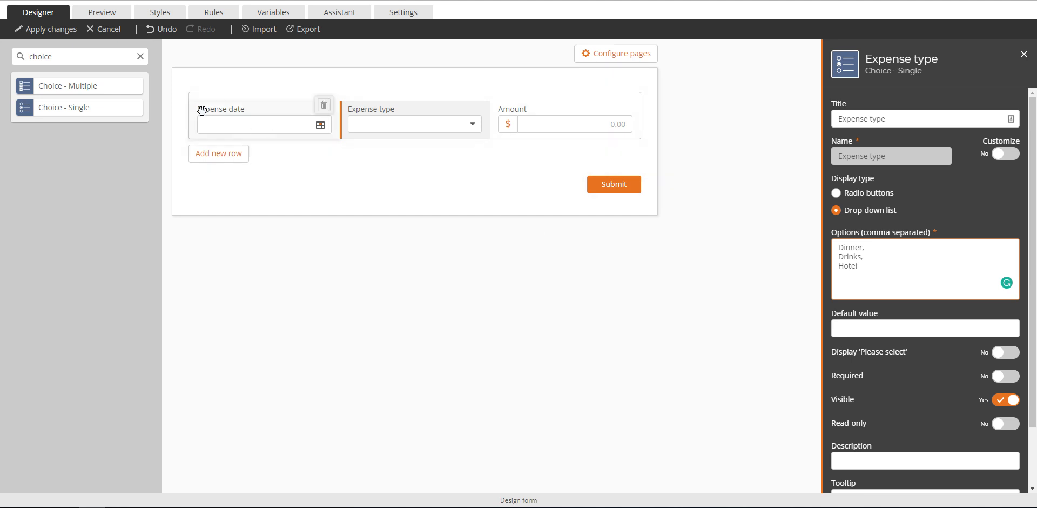
- Preview the form and add two more rows to the repeating section
{"action": "left_click", "coordinate": [97, 12]}
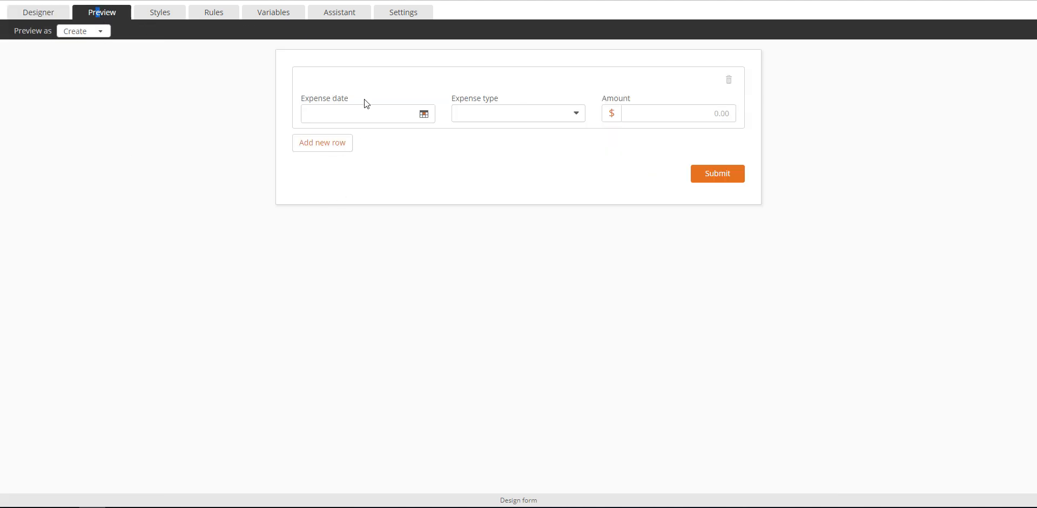
{"action": "left_click", "coordinate": [317, 147]}
{"action": "left_click", "coordinate": [333, 206]}
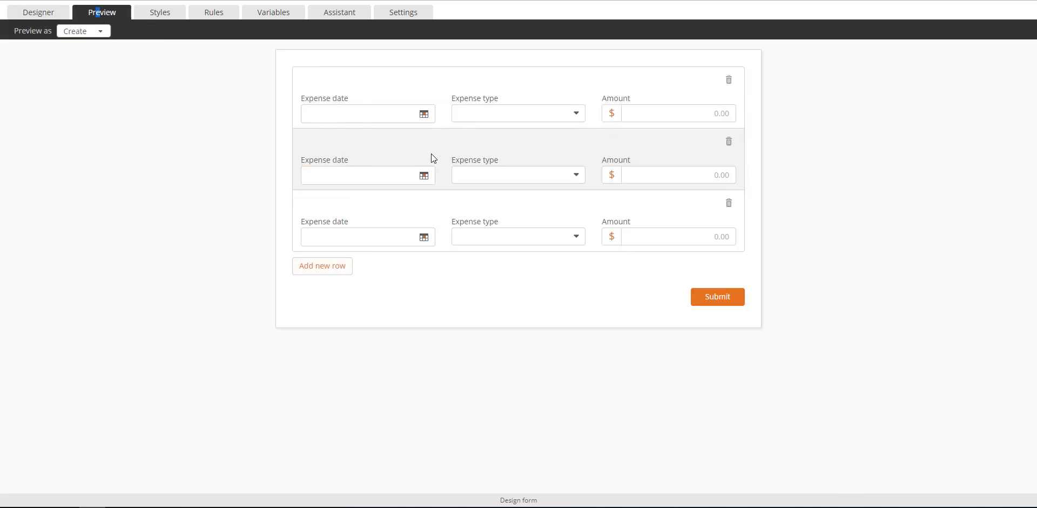
- Pick the test expense dates 13 June 2019, 21 June 2019 and 28 June 2019 for the three preview rows
{"action": "left_click", "coordinate": [424, 114]}
{"action": "left_click", "coordinate": [377, 223]}
{"action": "left_click", "coordinate": [424, 175]}
{"action": "left_click", "coordinate": [401, 304]}
{"action": "left_click", "coordinate": [425, 237]}
{"action": "left_click", "coordinate": [400, 388]}
- Set the expense type to Dinner in the first preview row and Drinks in the second
{"action": "left_click", "coordinate": [521, 175]}
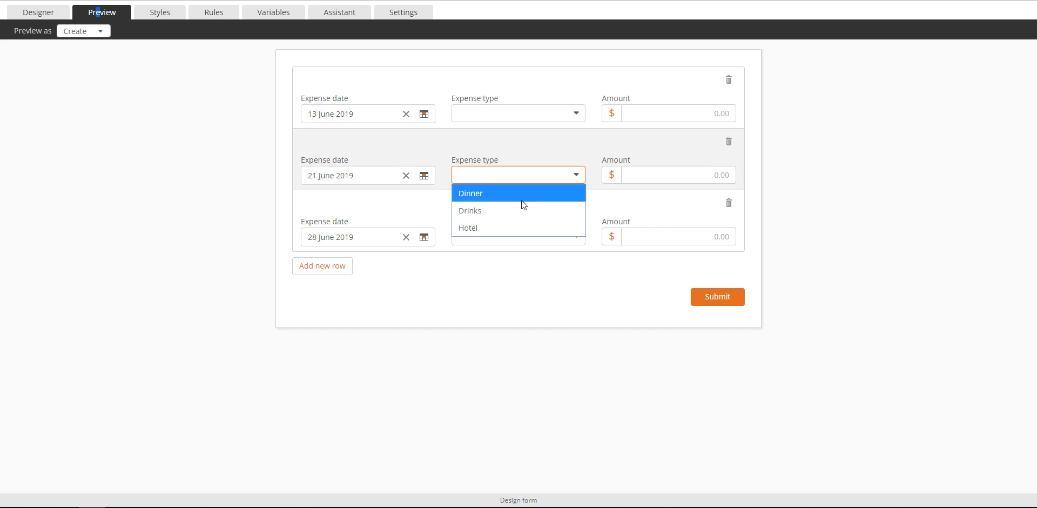
{"action": "left_click", "coordinate": [523, 188]}
{"action": "left_click", "coordinate": [527, 117]}
{"action": "left_click", "coordinate": [510, 130]}
- Enter an amount of 1000 in each of the first two preview rows
{"action": "left_click", "coordinate": [669, 119]}
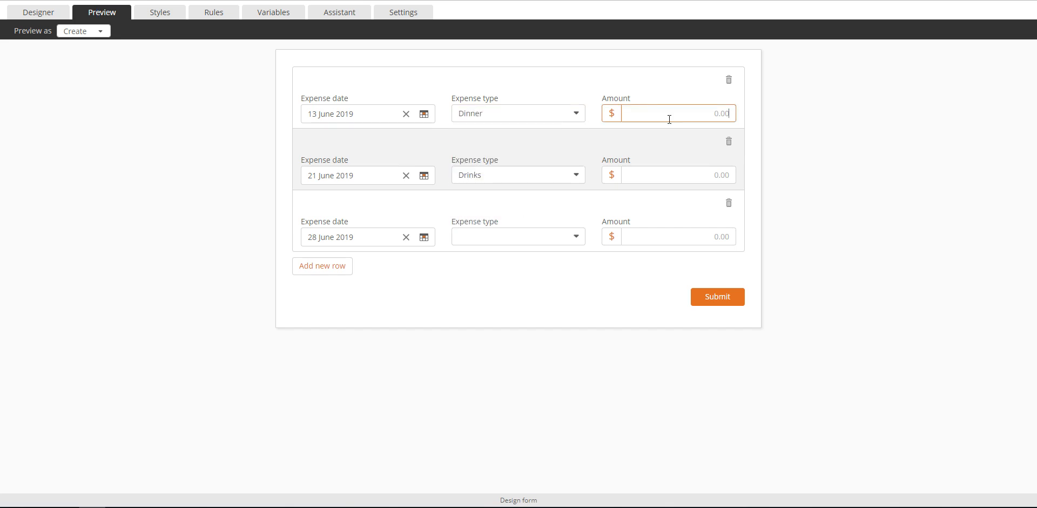
{"action": "key", "text": "Tab"}
{"action": "key", "text": "Tab"}
{"action": "key", "text": "Tab"}
{"action": "key", "text": "Tab"}
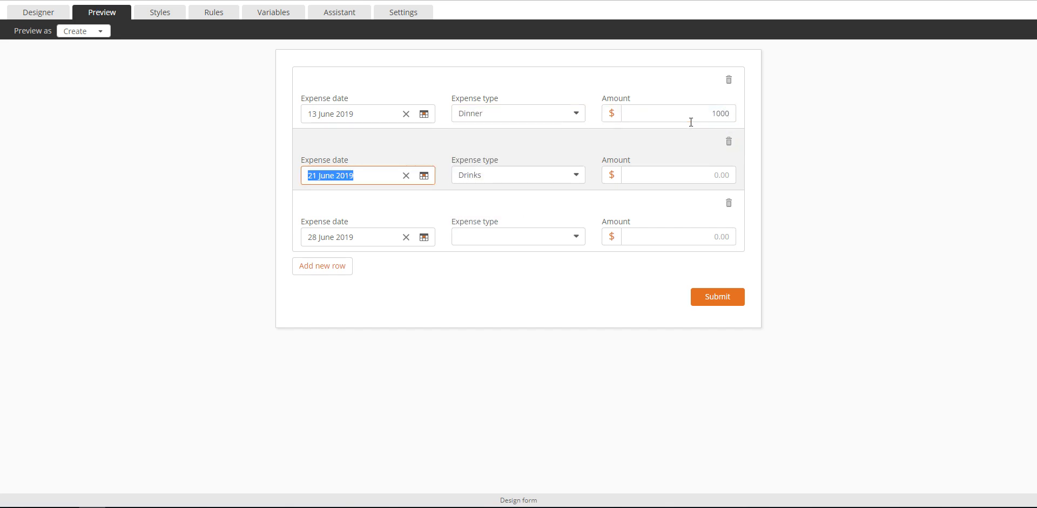
{"action": "key", "text": "Tab"}
{"action": "key", "text": "Tab"}
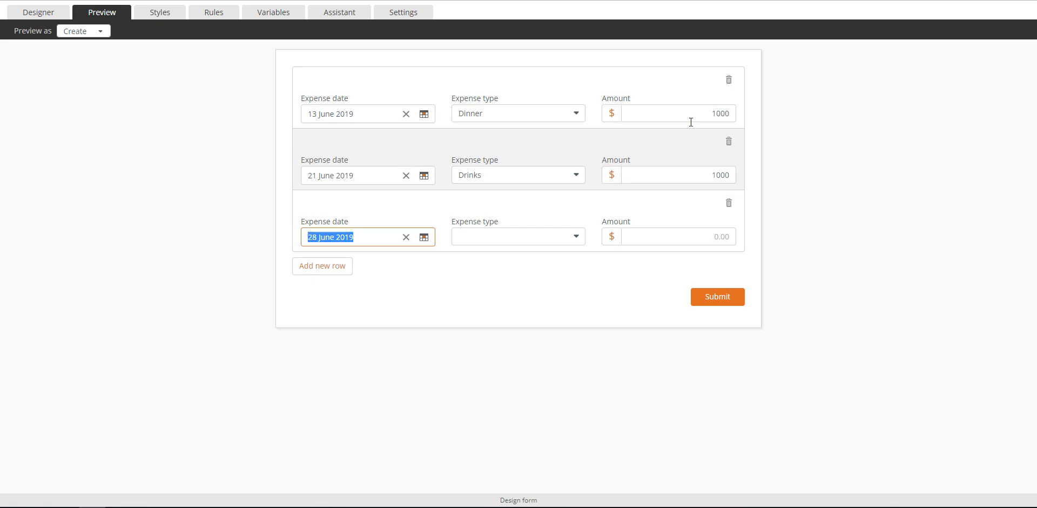
- Set the third preview row's expense type to Dinner and its amount to 12
{"action": "key", "text": "Tab"}
{"action": "key", "text": "Down"}
{"action": "key", "text": "Tab"}
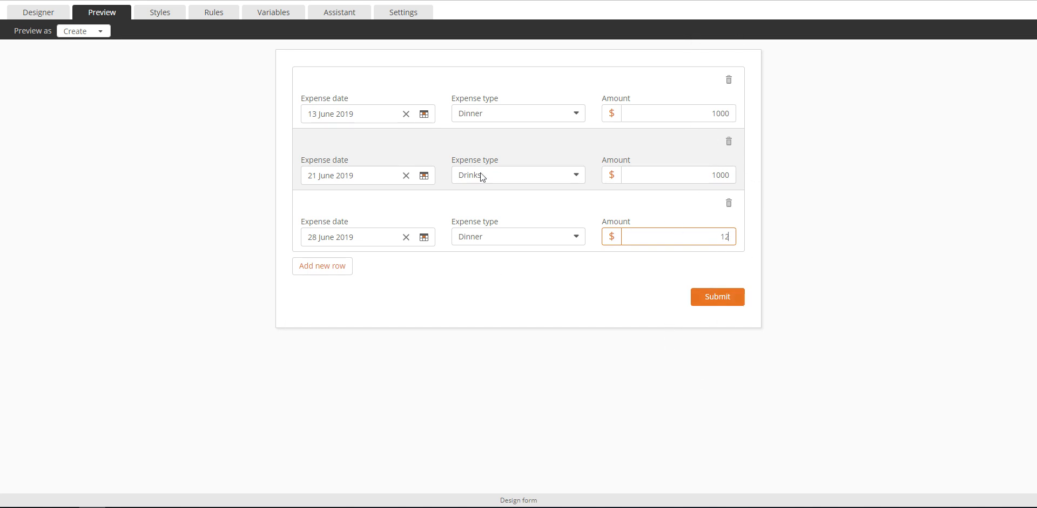
- Return to the form design, place a label below the repeating section and open the insert dialog for its text
{"action": "left_click", "coordinate": [39, 12]}
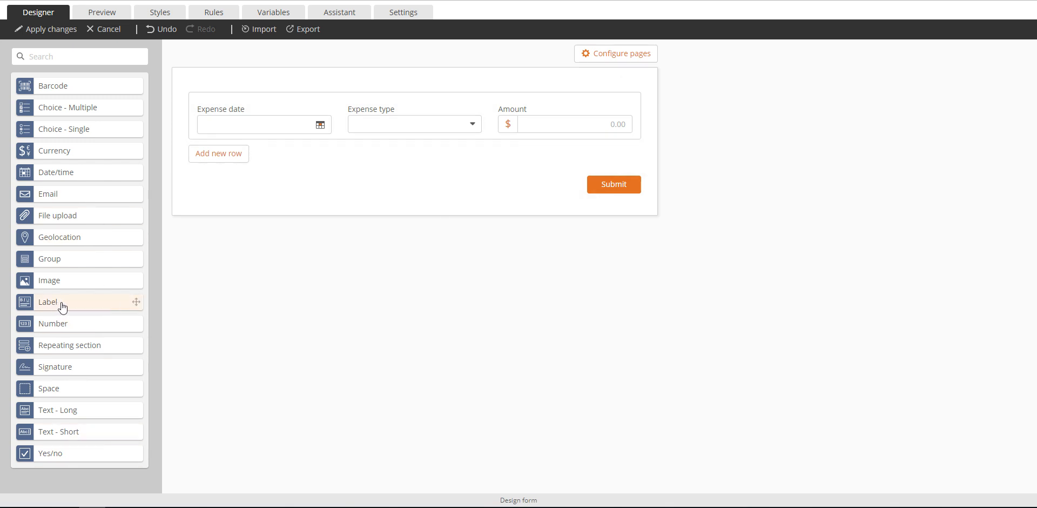
{"action": "left_click_drag", "start_coordinate": [63, 303], "coordinate": [513, 186]}
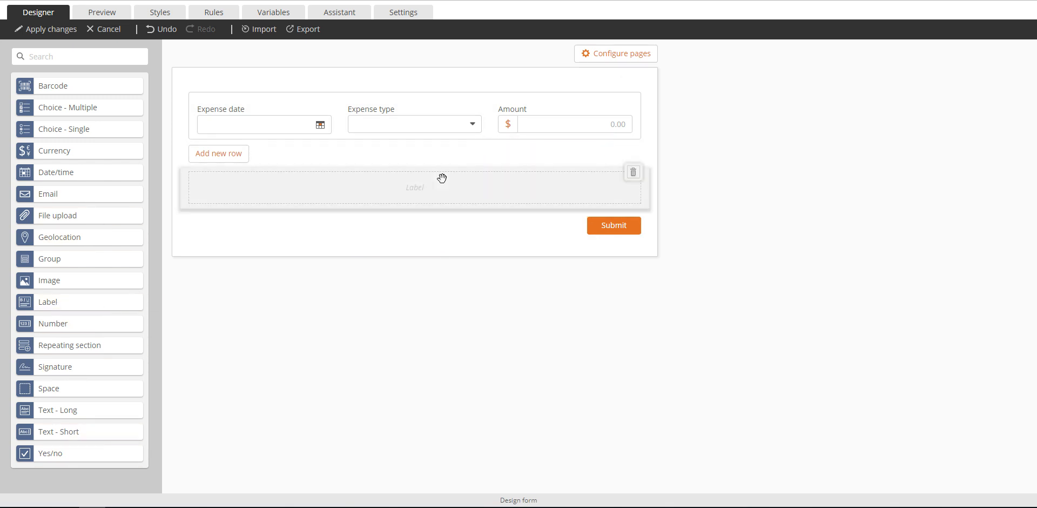
{"action": "left_click", "coordinate": [440, 185]}
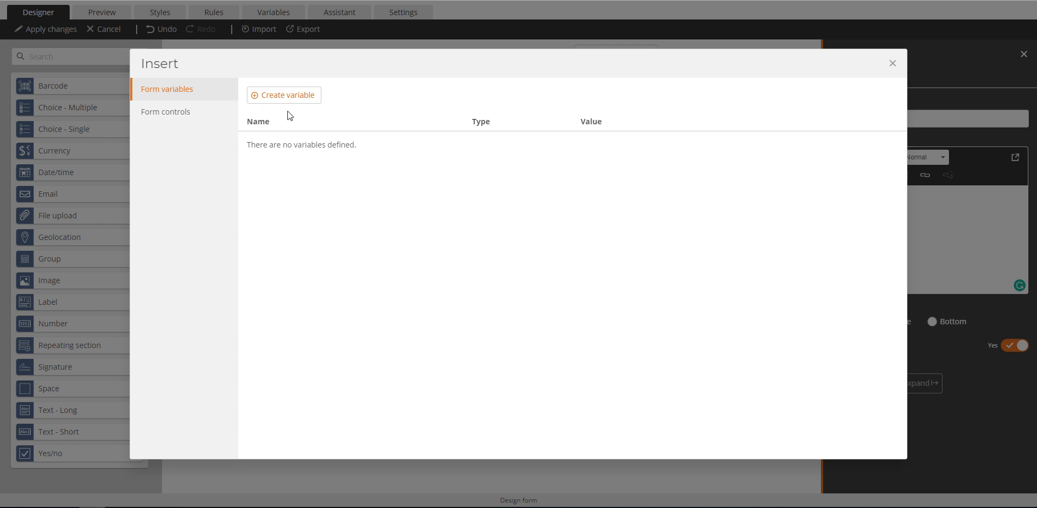
- Start a new form variable with a sum formula over the repeating section's Amount field
{"action": "left_click", "coordinate": [259, 98]}
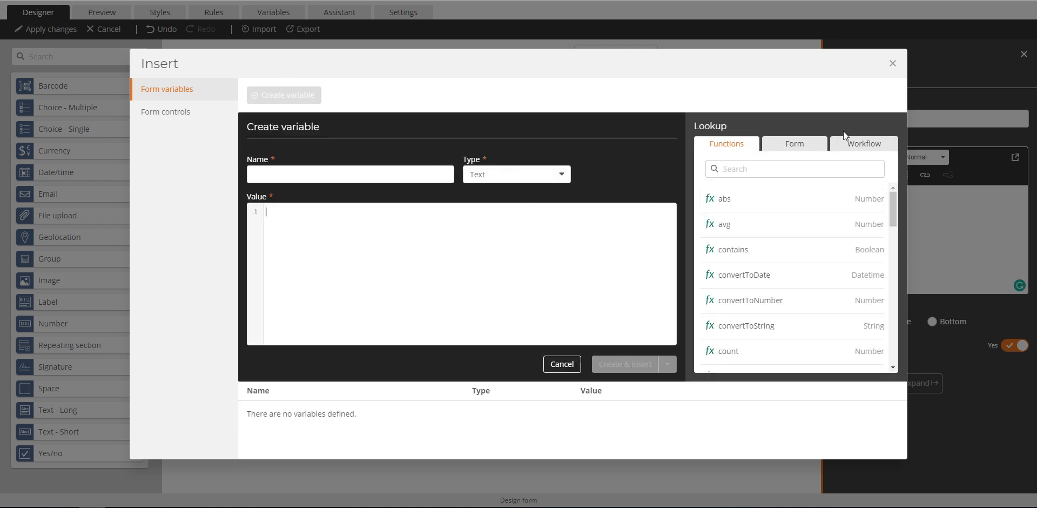
{"action": "scroll", "coordinate": [777, 246], "scroll_direction": "down", "scroll_amount": 6}
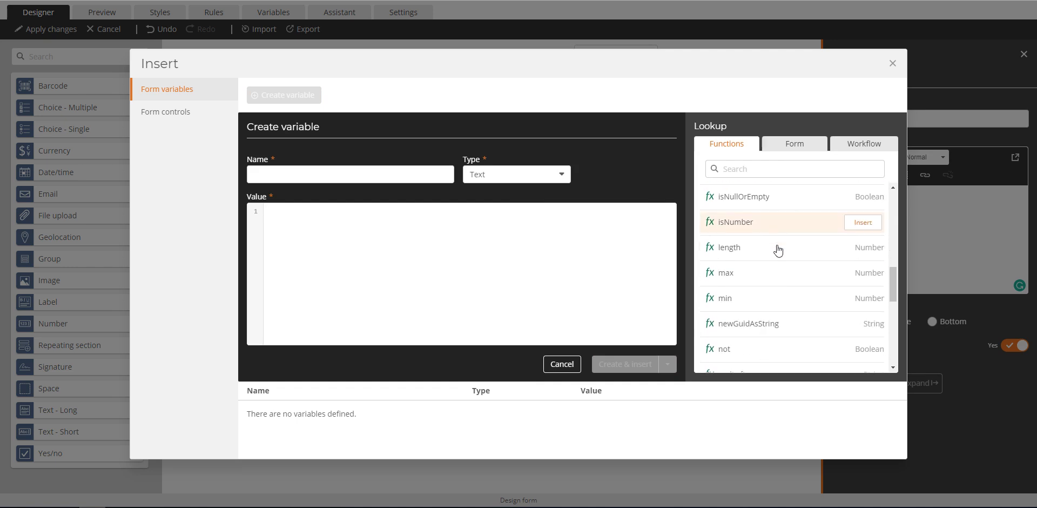
{"action": "scroll", "coordinate": [778, 249], "scroll_direction": "down", "scroll_amount": 6}
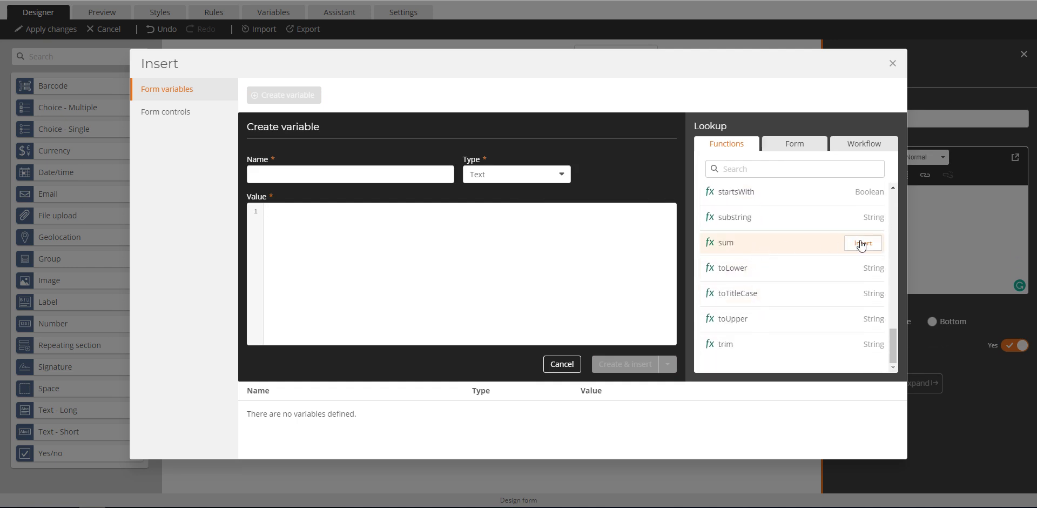
{"action": "left_click", "coordinate": [862, 243]}
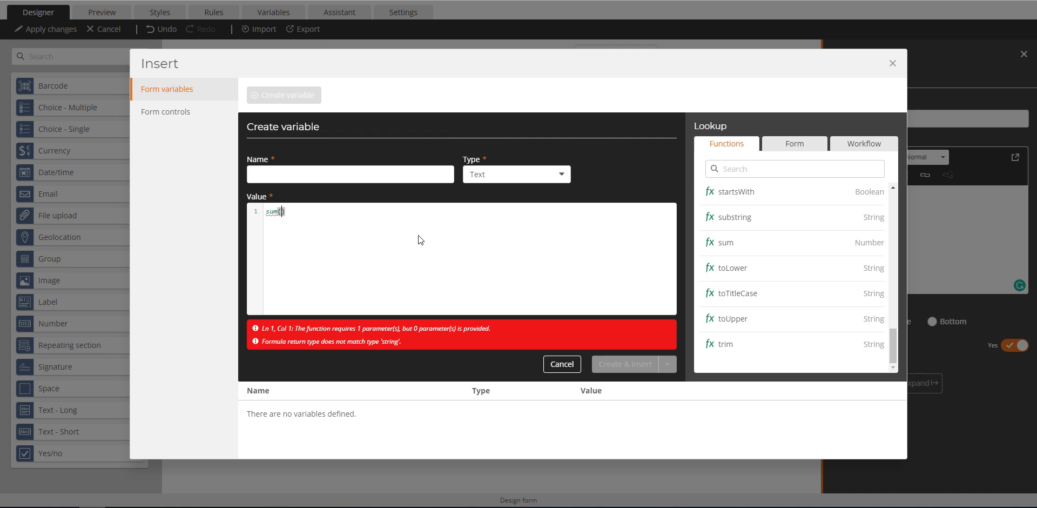
{"action": "type", "text": "ma"}
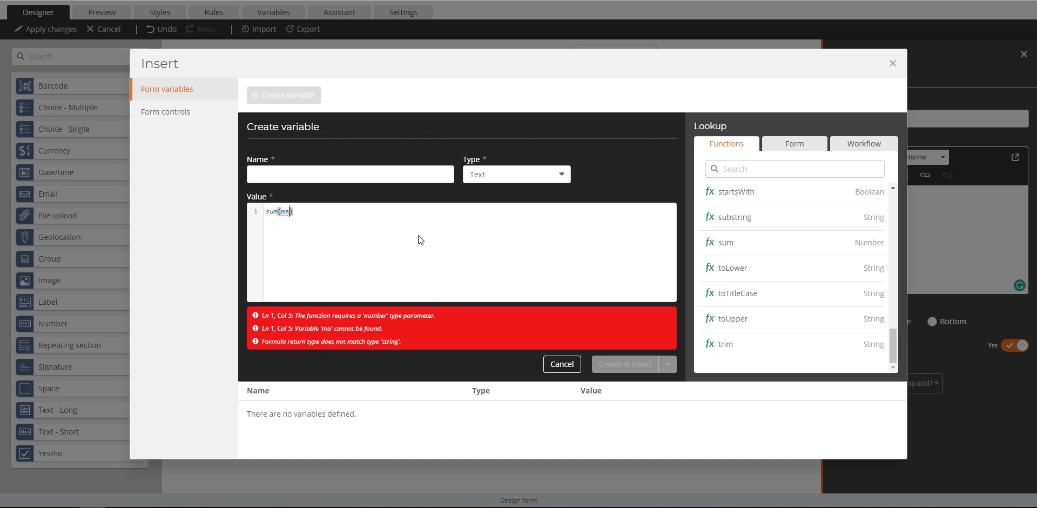
{"action": "key", "text": "BackSpace"}
{"action": "key", "text": "BackSpace"}
{"action": "type", "text": "am"}
{"action": "key", "text": "Return"}
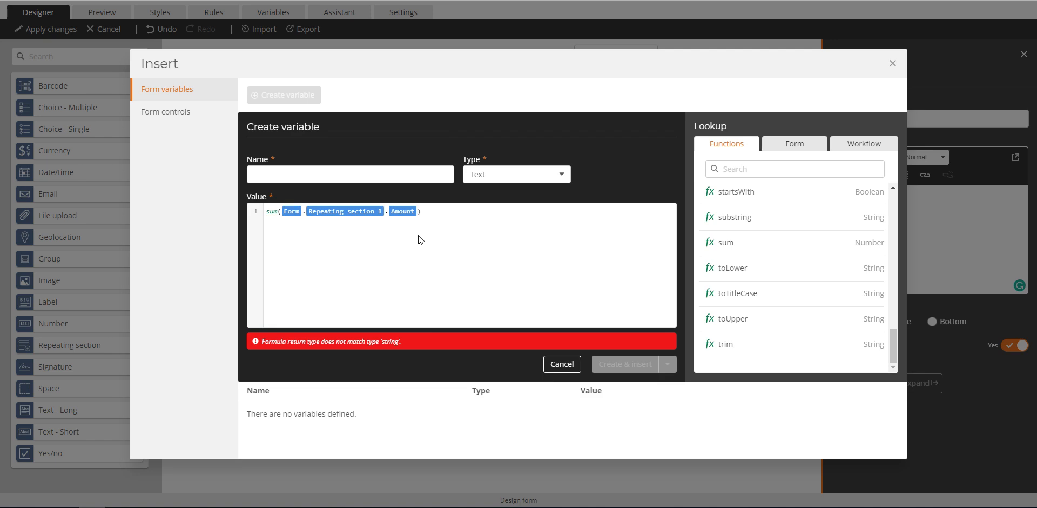
- Set the new variable's type to Decimal
{"action": "left_click", "coordinate": [504, 174]}
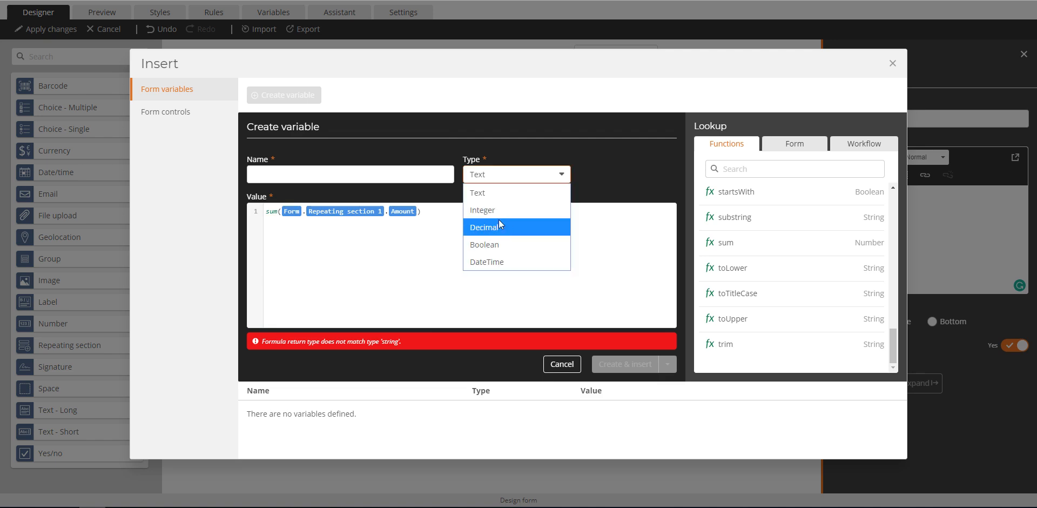
{"action": "left_click", "coordinate": [501, 227]}
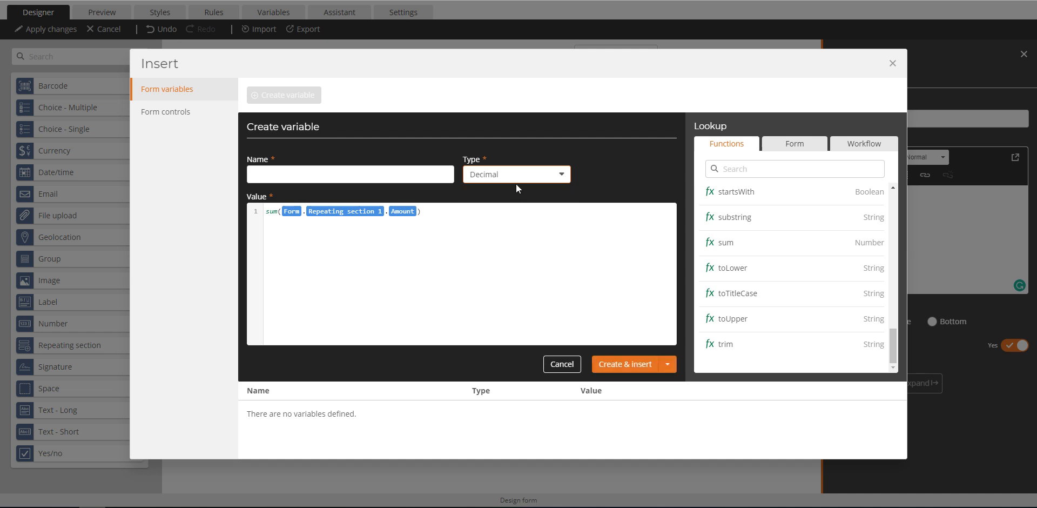
{"action": "left_click", "coordinate": [516, 179]}
{"action": "left_click", "coordinate": [497, 212]}
{"action": "left_click", "coordinate": [499, 179]}
{"action": "left_click", "coordinate": [513, 228]}
- Name the variable Total amount, create and insert it into the label, and right-align the label text
{"action": "left_click", "coordinate": [371, 175]}
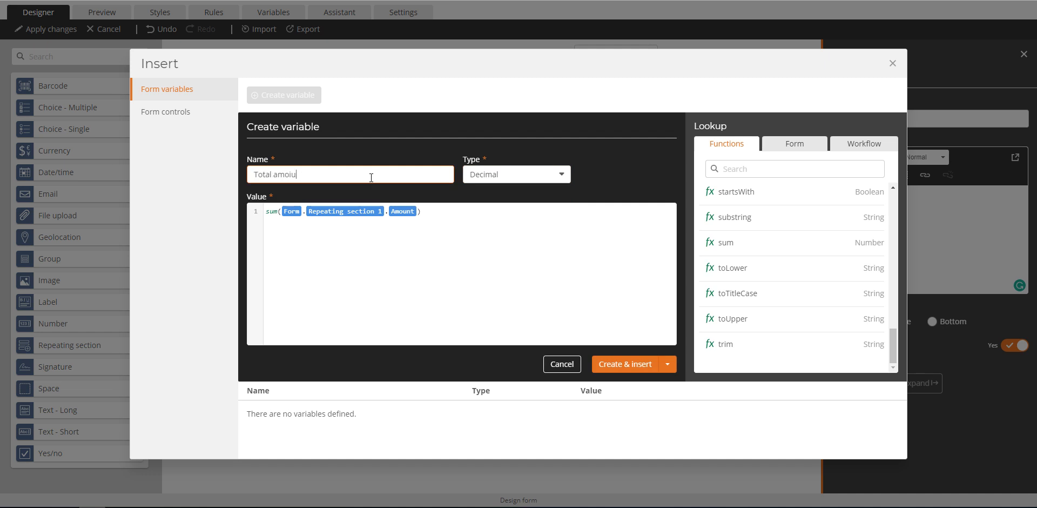
{"action": "left_click", "coordinate": [627, 365]}
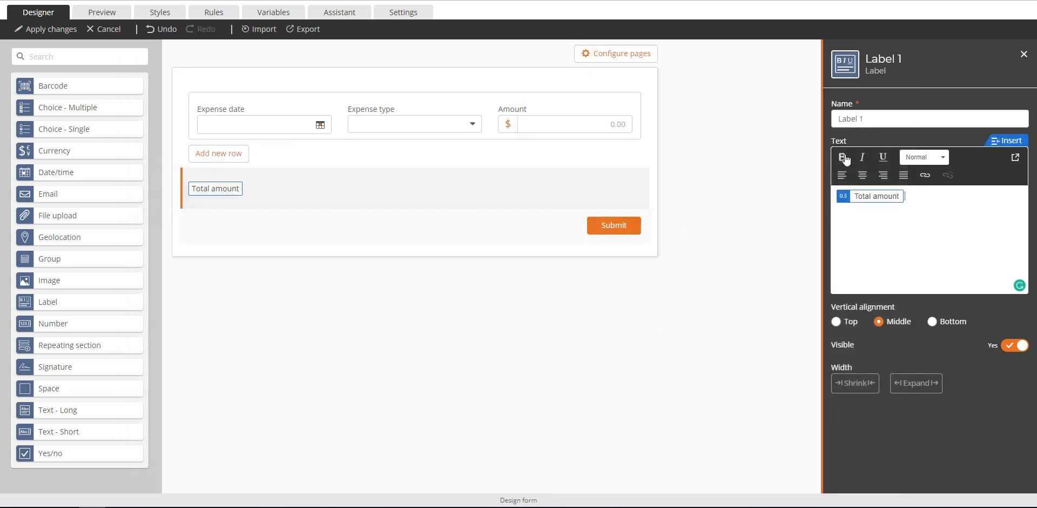
{"action": "left_click", "coordinate": [884, 174]}
- Preview the form, add a second expense row and set the expense dates to 6 June 2019 and 14 June 2019
{"action": "left_click", "coordinate": [109, 10]}
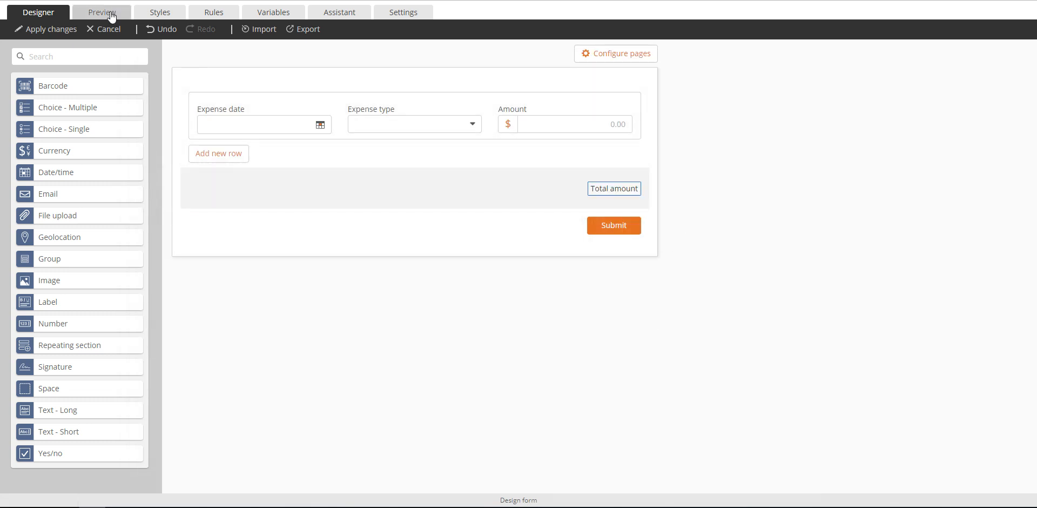
{"action": "left_click", "coordinate": [331, 145]}
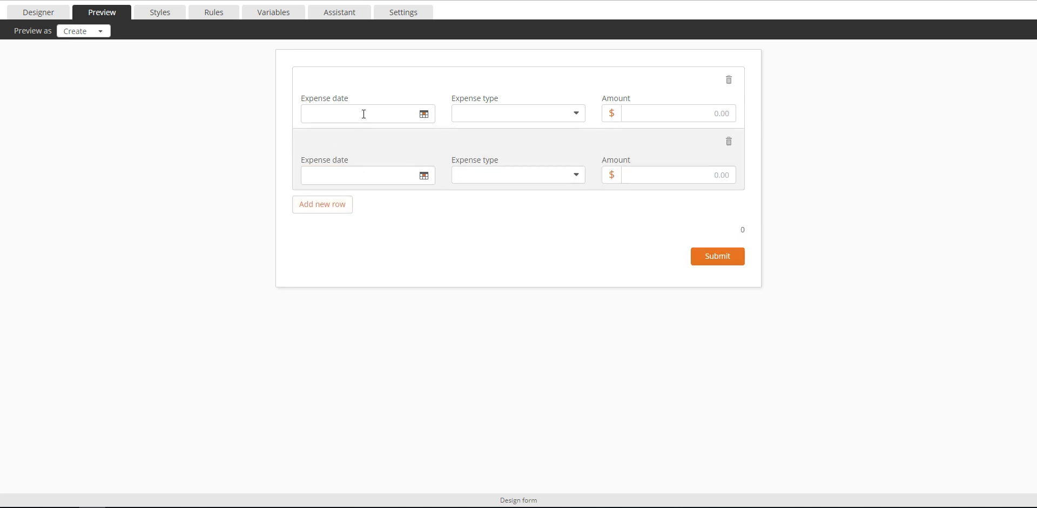
{"action": "left_click", "coordinate": [424, 114]}
{"action": "left_click", "coordinate": [377, 203]}
{"action": "left_click", "coordinate": [423, 176]}
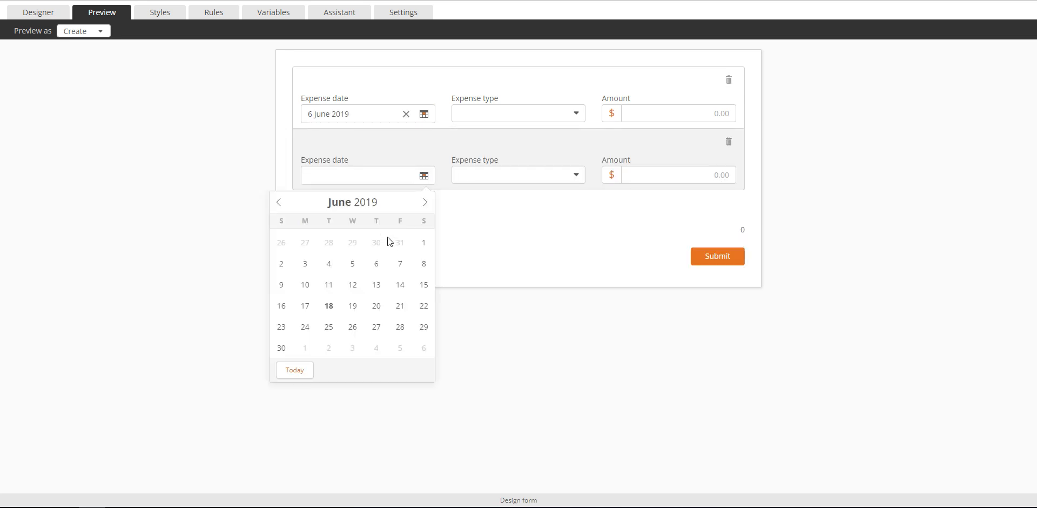
{"action": "left_click", "coordinate": [400, 284]}
- Set the expense type to Dinner in the first preview row and Drinks in the second
{"action": "left_click", "coordinate": [530, 114]}
{"action": "left_click", "coordinate": [508, 144]}
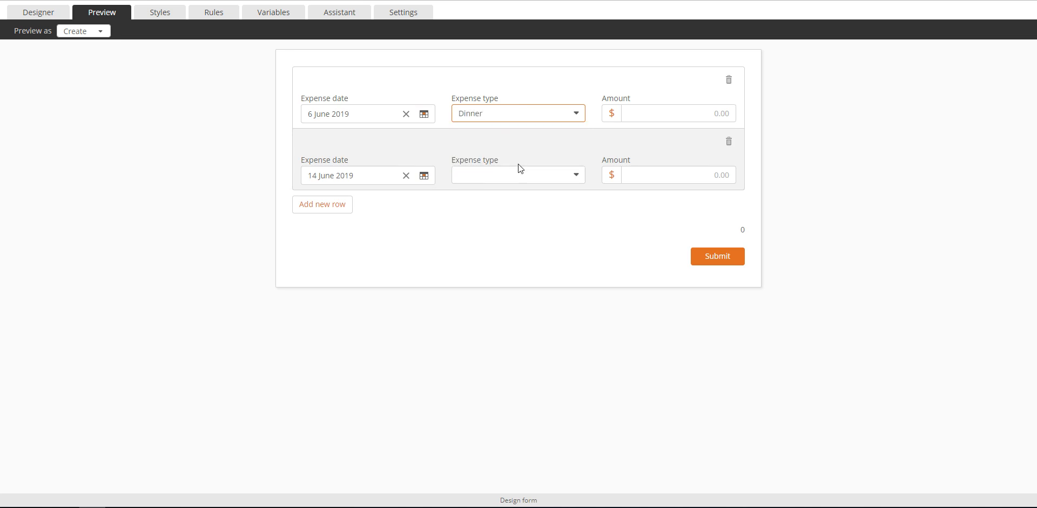
{"action": "left_click", "coordinate": [519, 174]}
{"action": "left_click", "coordinate": [532, 208]}
- Test the total by entering an amount of 5 in the first row and 124 in the second
{"action": "left_click", "coordinate": [679, 118]}
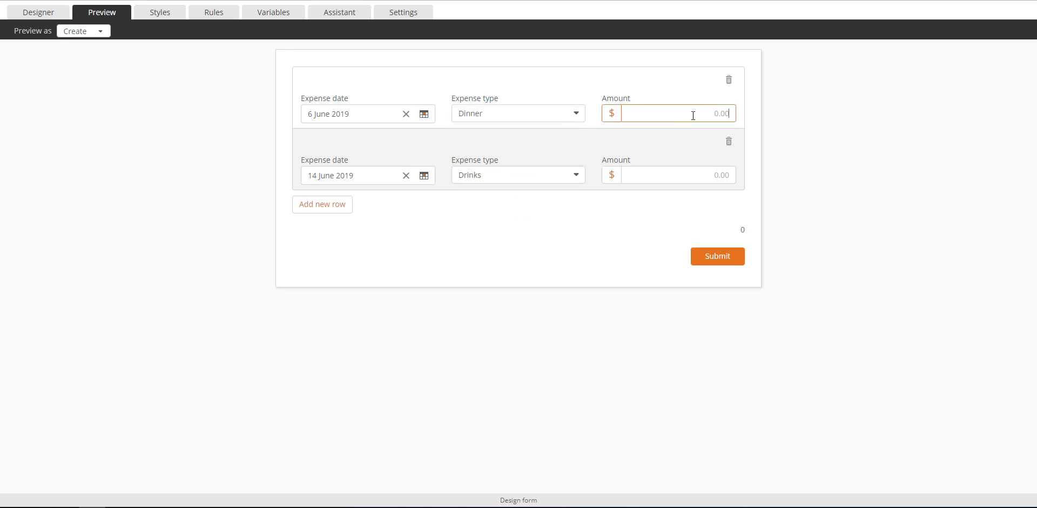
{"action": "left_click", "coordinate": [703, 174]}
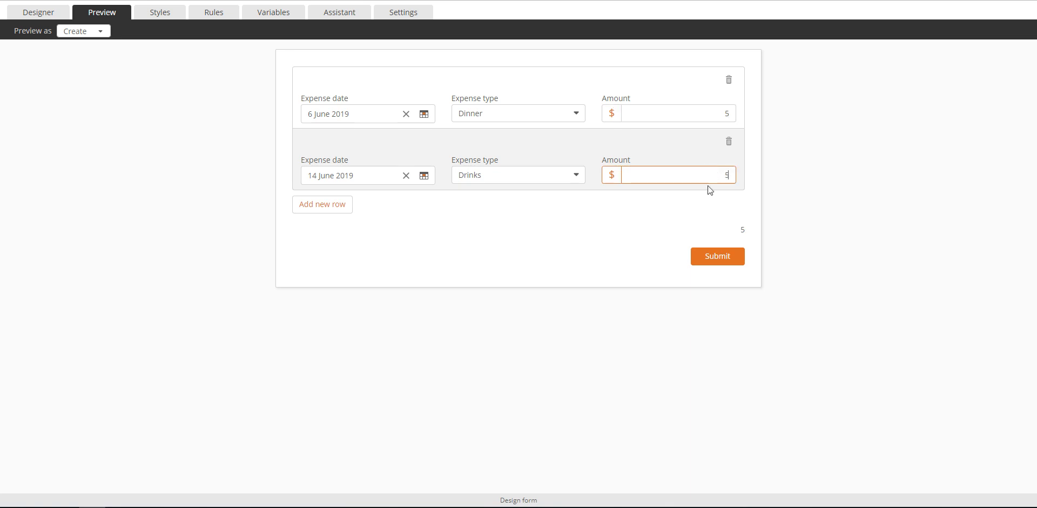
{"action": "type", "text": "5"}
{"action": "left_click", "coordinate": [621, 248]}
{"action": "left_click", "coordinate": [724, 180]}
{"action": "type", "text": "124"}
{"action": "left_click", "coordinate": [660, 245]}
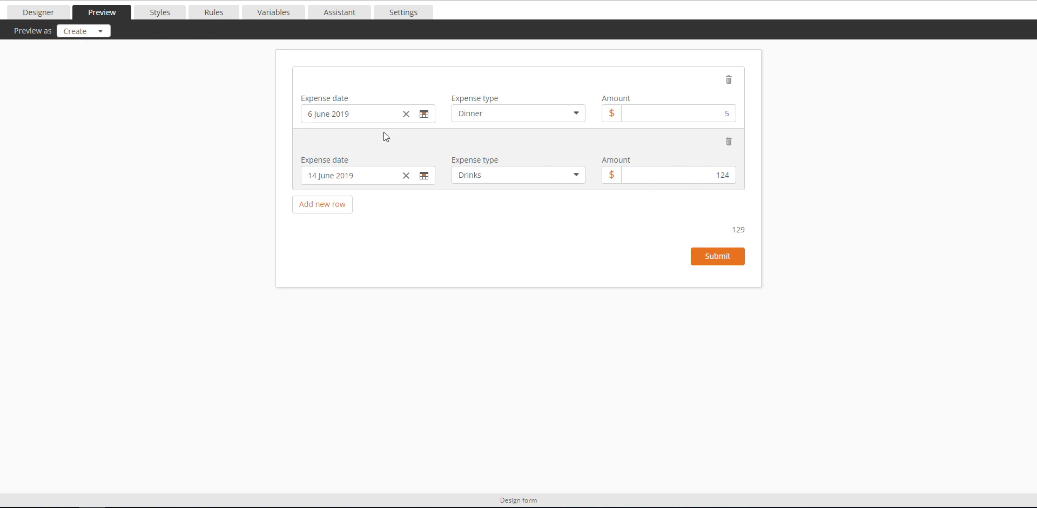
- Return to the form design and add a Yes/no control titled Enabled before Expense date in the repeating section, displayed as a toggle
{"action": "left_click", "coordinate": [33, 13]}
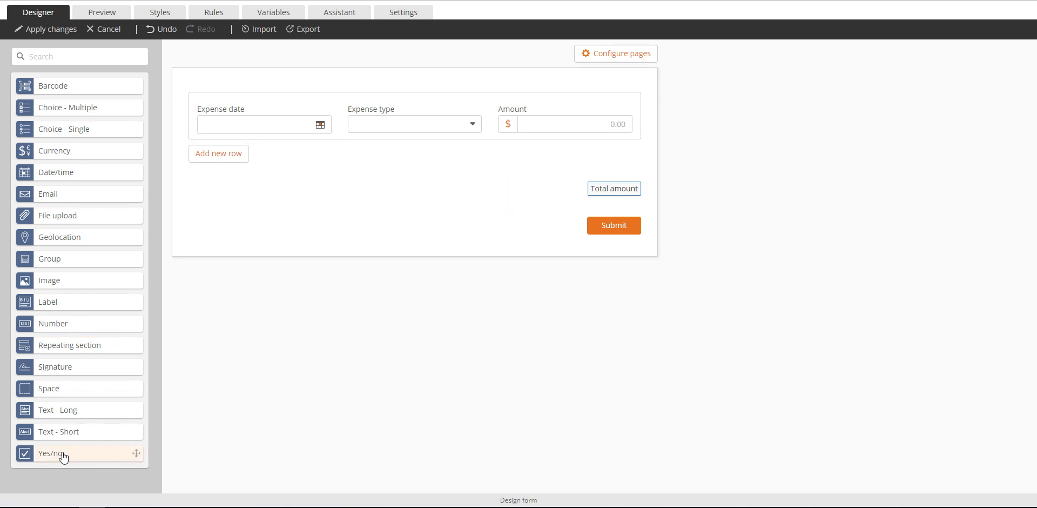
{"action": "left_click_drag", "start_coordinate": [60, 453], "coordinate": [232, 130]}
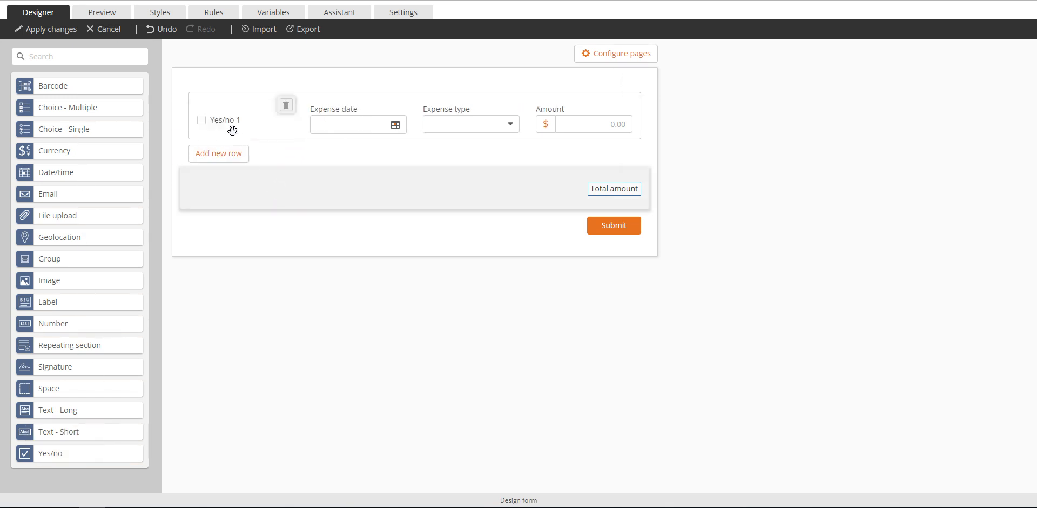
{"action": "left_click", "coordinate": [232, 122]}
{"action": "left_click", "coordinate": [945, 112]}
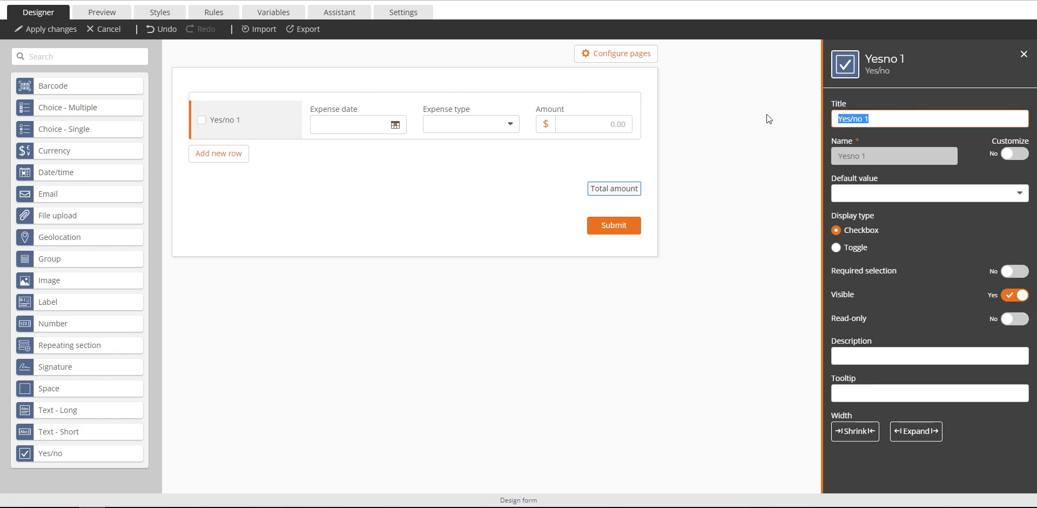
{"action": "type", "text": "Enabled"}
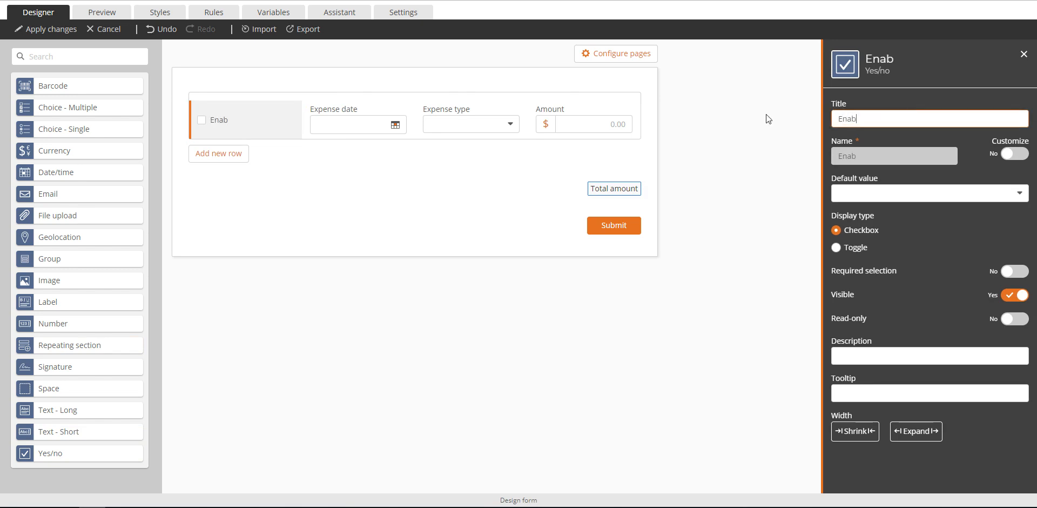
{"action": "left_click", "coordinate": [856, 250]}
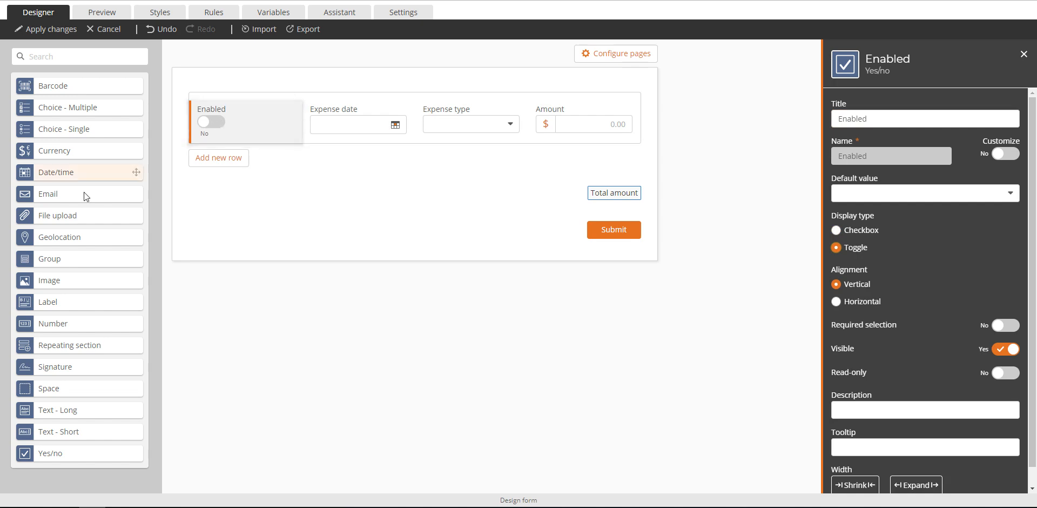
- Add a Yes/no control above the repeating section and title it RP Enabled
{"action": "left_click_drag", "start_coordinate": [66, 451], "coordinate": [265, 87]}
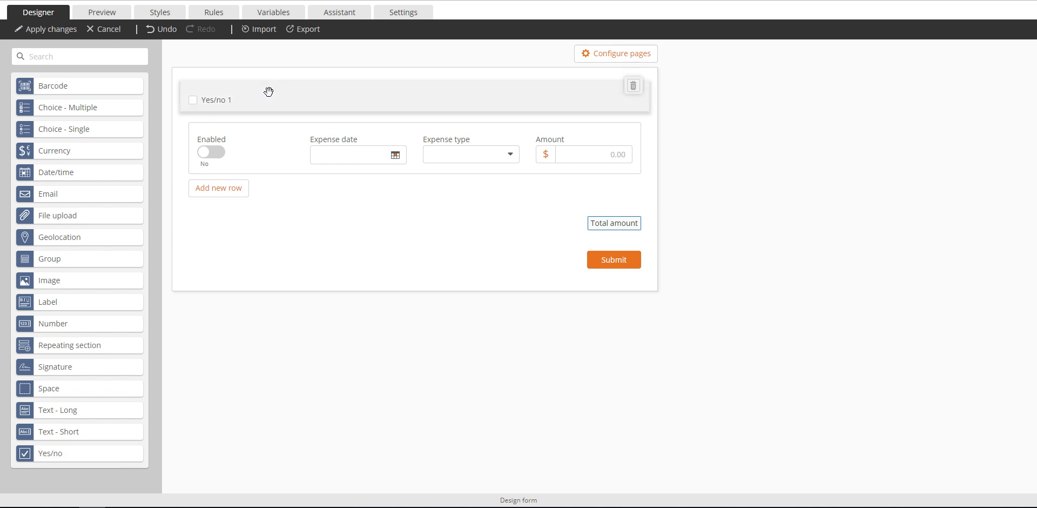
{"action": "left_click", "coordinate": [225, 97]}
{"action": "left_click", "coordinate": [907, 118]}
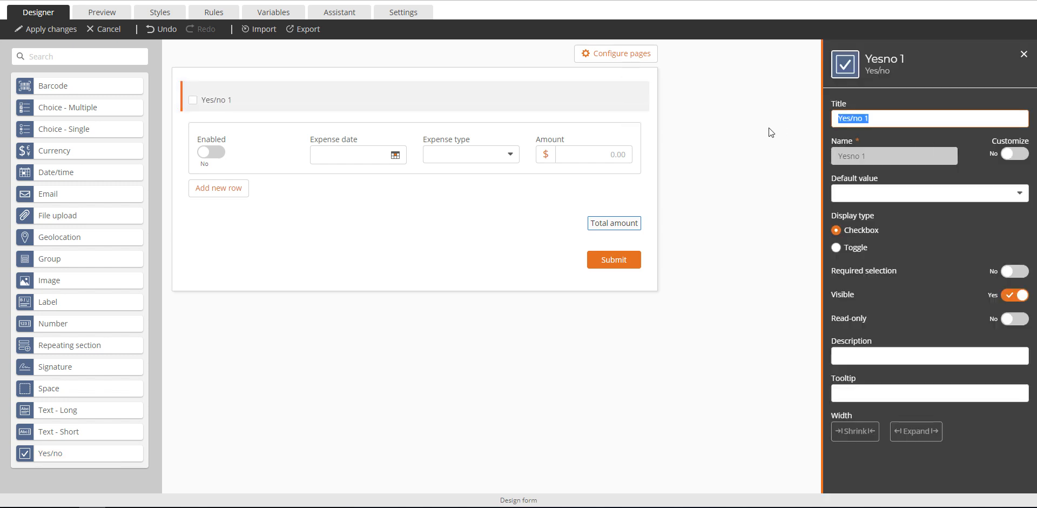
{"action": "type", "text": "RP Enabled"}
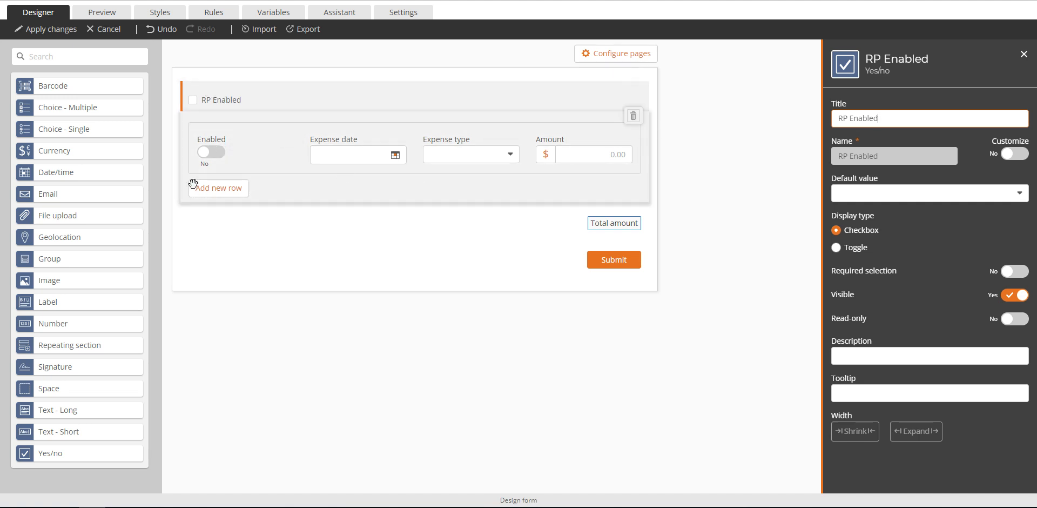
- Start a new form input rule named Disable RP with the condition that RP Enabled is No
{"action": "left_click", "coordinate": [214, 12]}
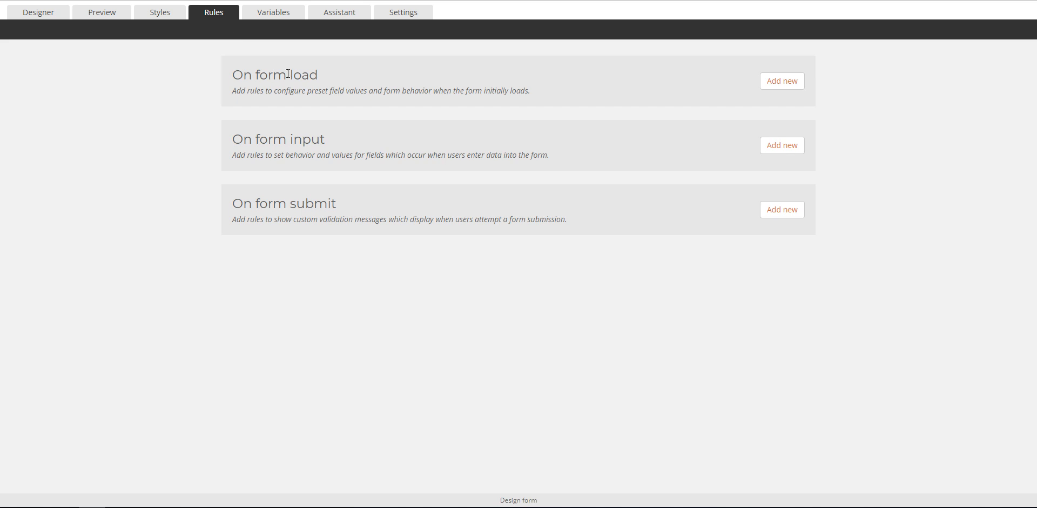
{"action": "left_click", "coordinate": [789, 144]}
{"action": "left_click", "coordinate": [332, 234]}
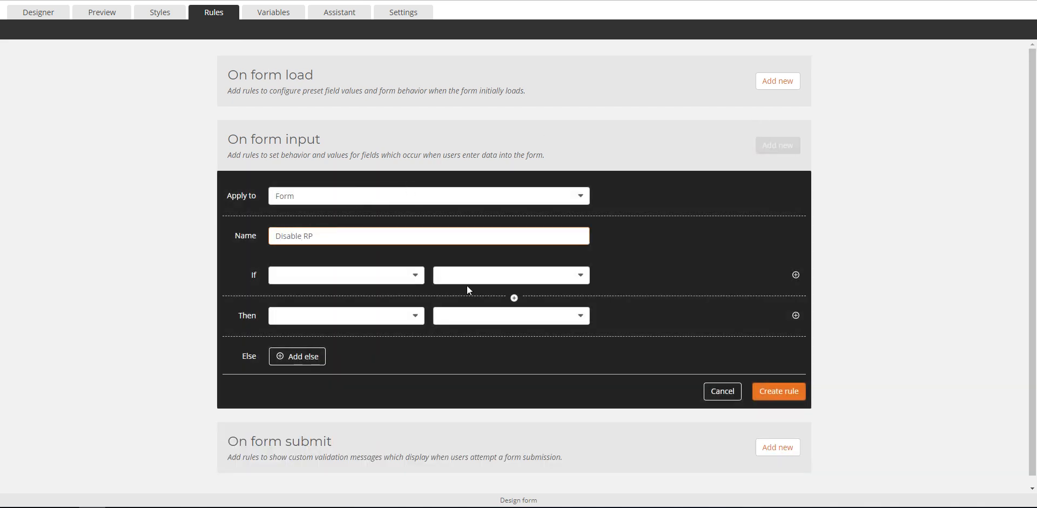
{"action": "left_click", "coordinate": [399, 279]}
{"action": "left_click", "coordinate": [383, 290]}
{"action": "left_click", "coordinate": [501, 278]}
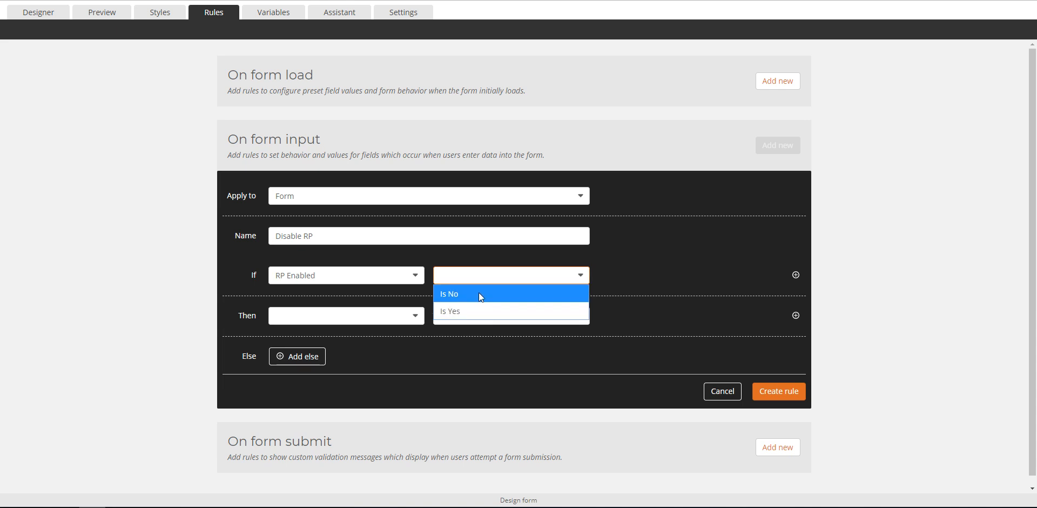
{"action": "left_click", "coordinate": [479, 293]}
- Set the rule's action to make Repeating section 1 not visible and create the rule
{"action": "left_click", "coordinate": [352, 317]}
{"action": "left_click", "coordinate": [362, 382]}
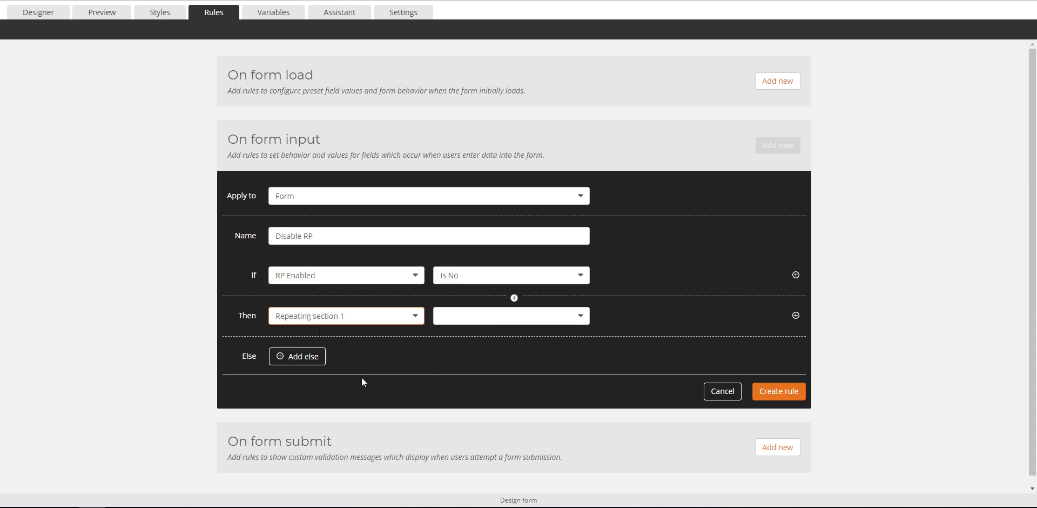
{"action": "left_click", "coordinate": [464, 316]}
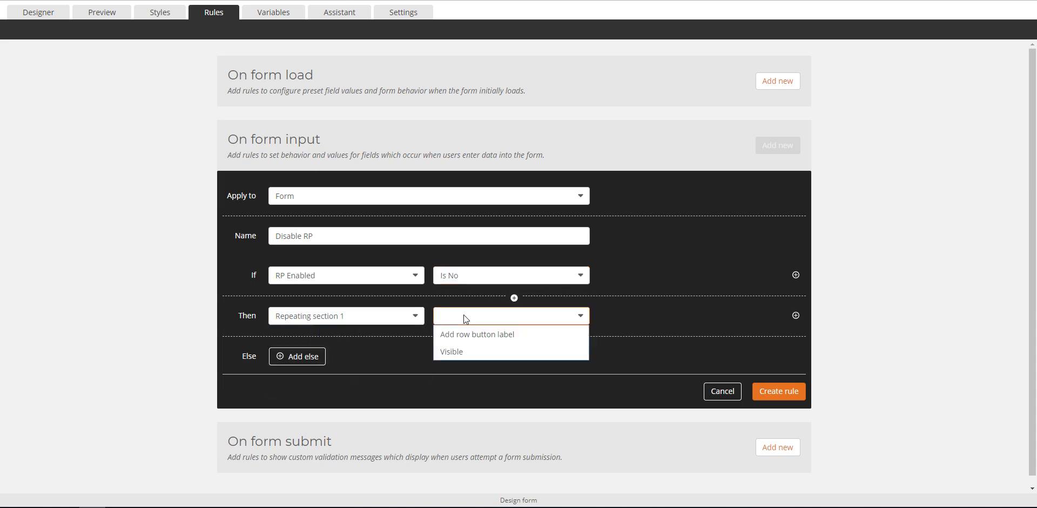
{"action": "left_click", "coordinate": [474, 352]}
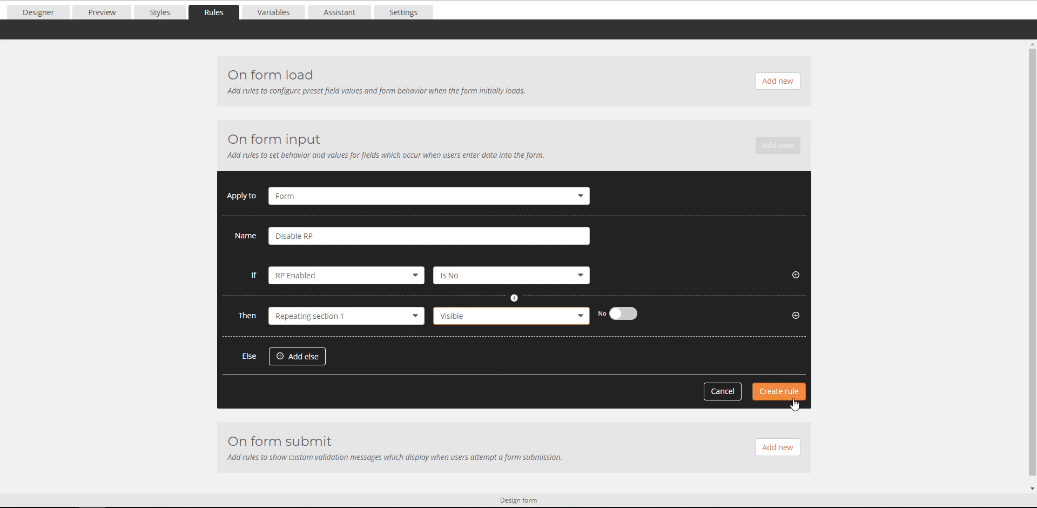
{"action": "left_click", "coordinate": [779, 391]}
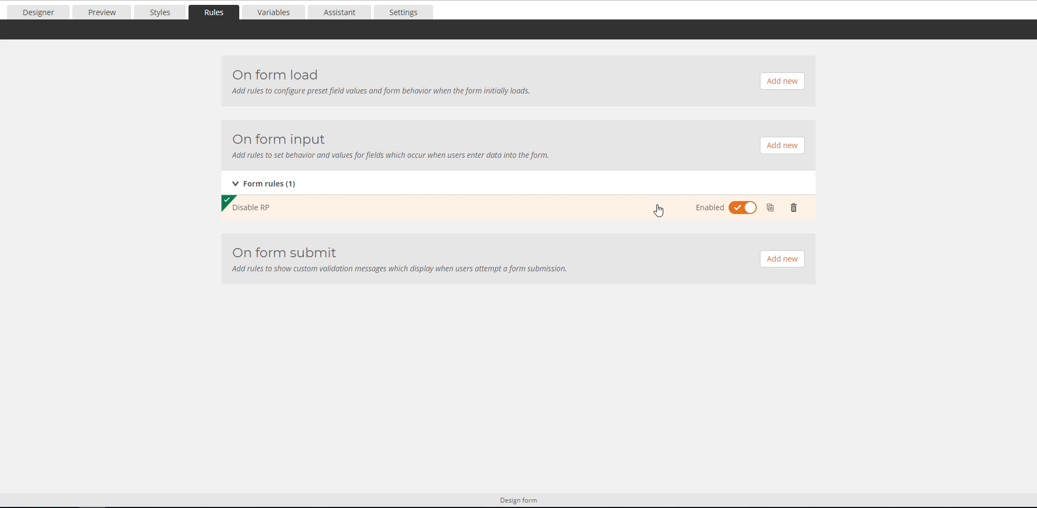
- Add an else action to the Disable RP rule that makes Repeating section 1 visible, and update the rule
{"action": "left_click", "coordinate": [624, 227]}
{"action": "left_click", "coordinate": [296, 364]}
{"action": "left_click", "coordinate": [324, 366]}
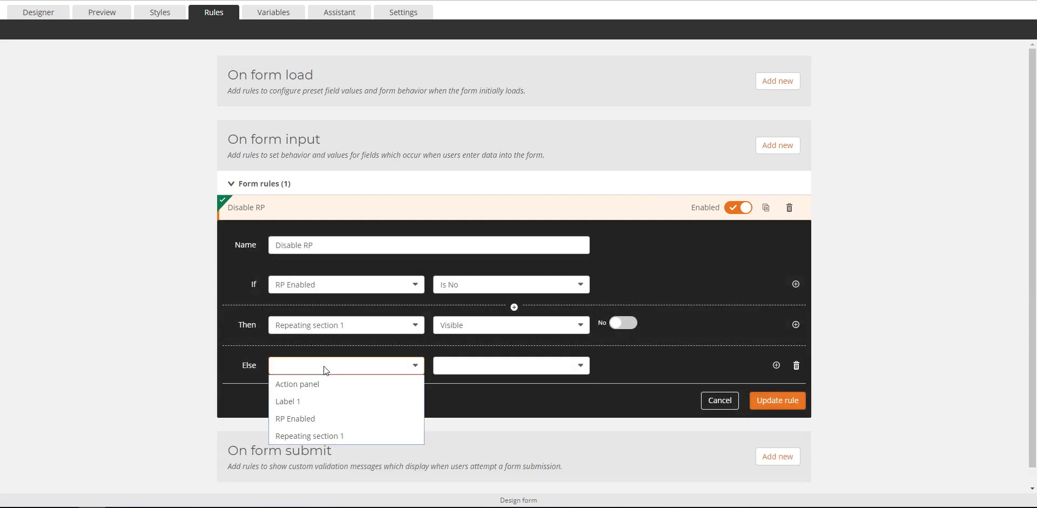
{"action": "left_click", "coordinate": [329, 436]}
{"action": "left_click", "coordinate": [462, 366]}
{"action": "left_click", "coordinate": [481, 400]}
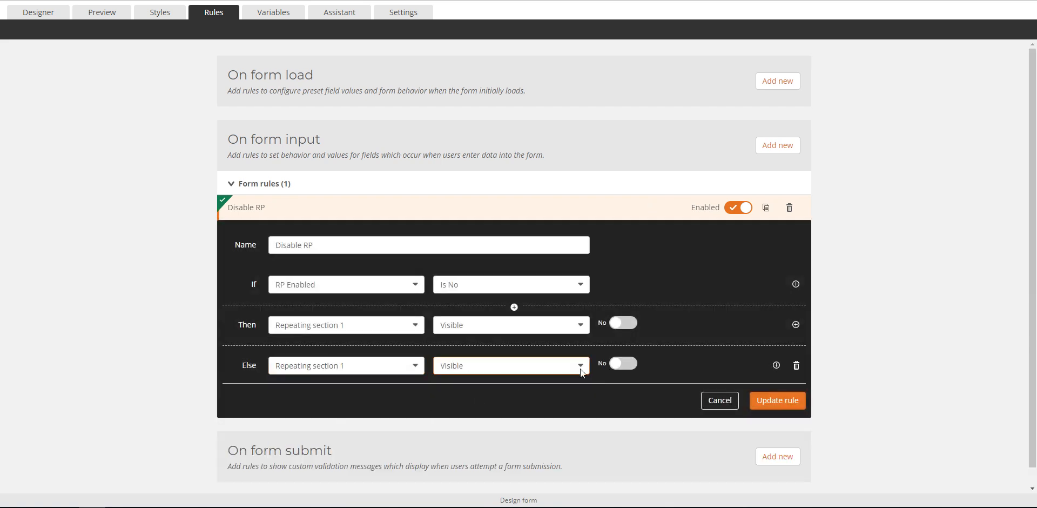
{"action": "left_click", "coordinate": [755, 405]}
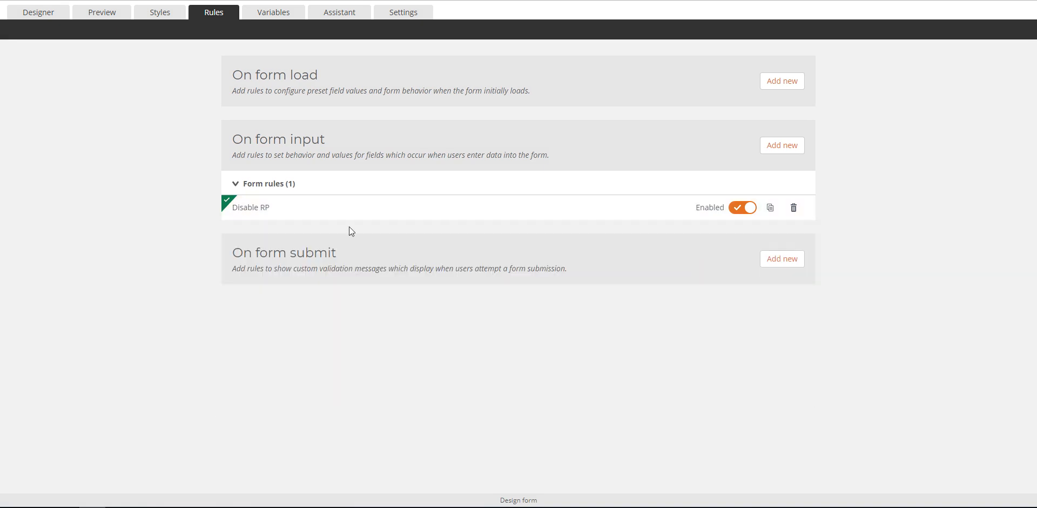
- Preview the form and test the RP Enabled checkbox several times, plus the Enabled toggle in the expense row
{"action": "left_click", "coordinate": [98, 11]}
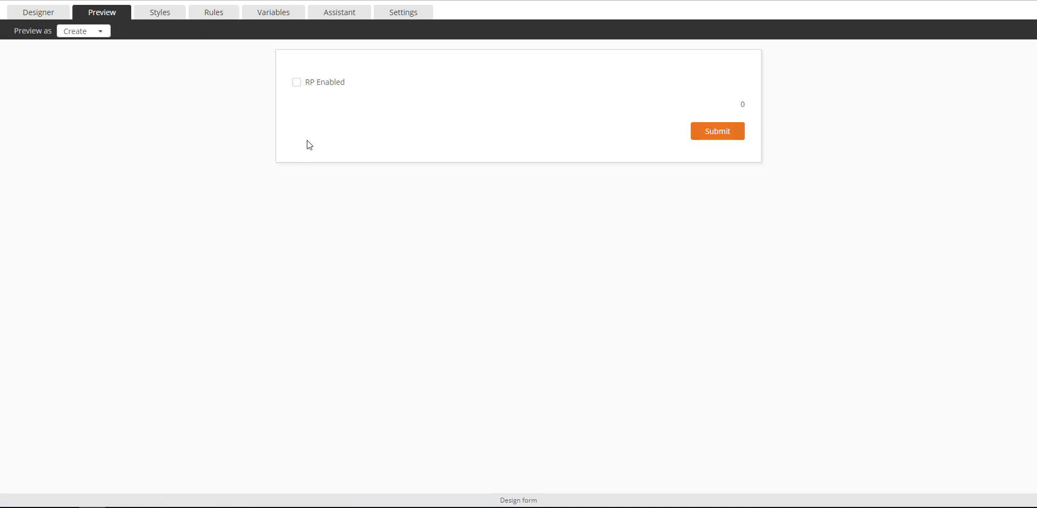
{"action": "left_click", "coordinate": [297, 83]}
{"action": "left_click", "coordinate": [296, 83]}
{"action": "left_click", "coordinate": [297, 82]}
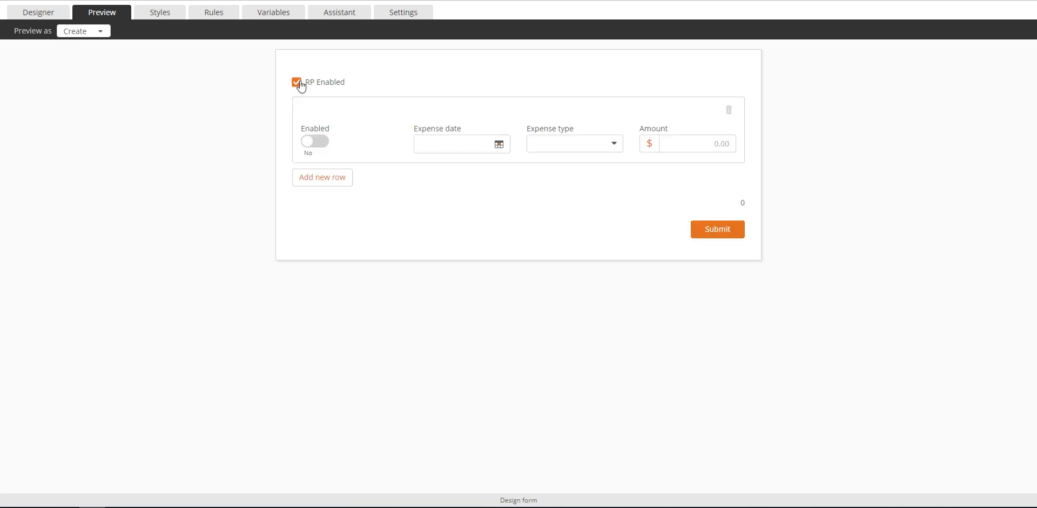
{"action": "left_click", "coordinate": [296, 83]}
{"action": "left_click", "coordinate": [297, 82]}
{"action": "left_click", "coordinate": [319, 141]}
- Start another form input rule applied to Repeating section 1 and name it Disable choice expense type
{"action": "left_click", "coordinate": [212, 14]}
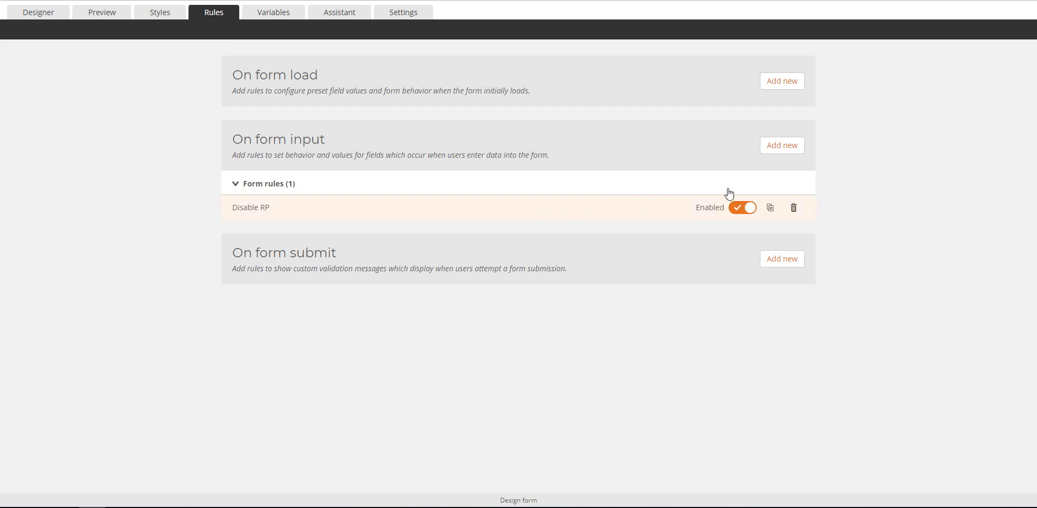
{"action": "left_click", "coordinate": [778, 144]}
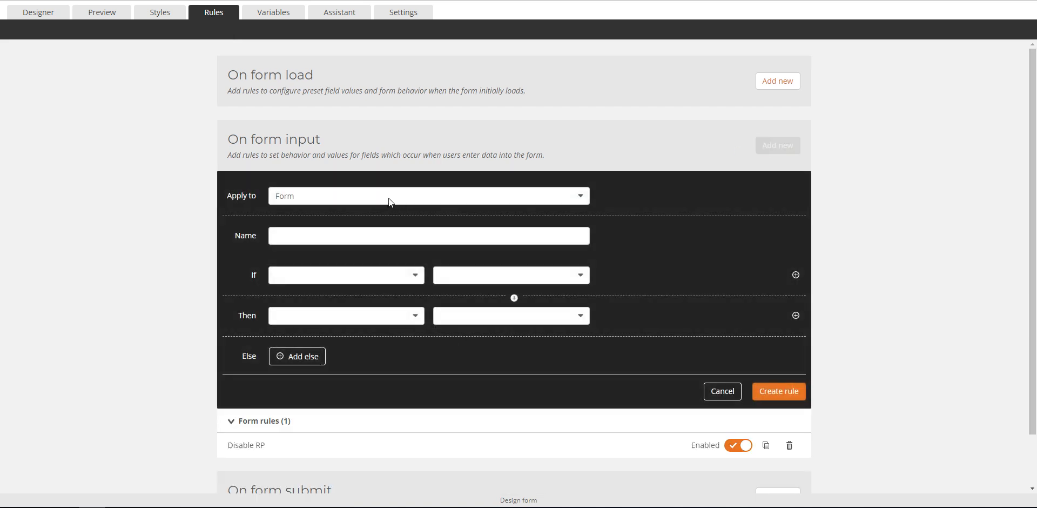
{"action": "left_click", "coordinate": [384, 199]}
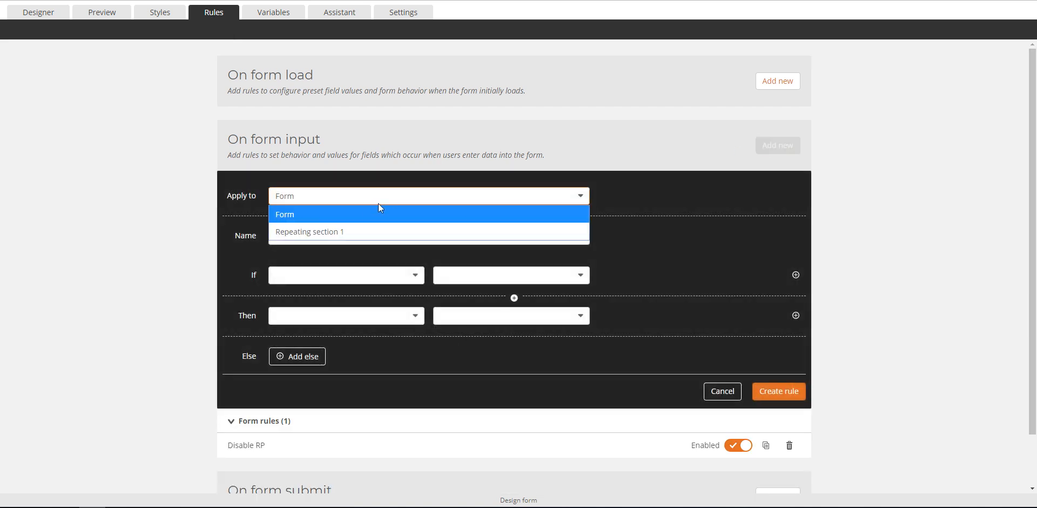
{"action": "left_click", "coordinate": [340, 231]}
{"action": "left_click", "coordinate": [339, 235]}
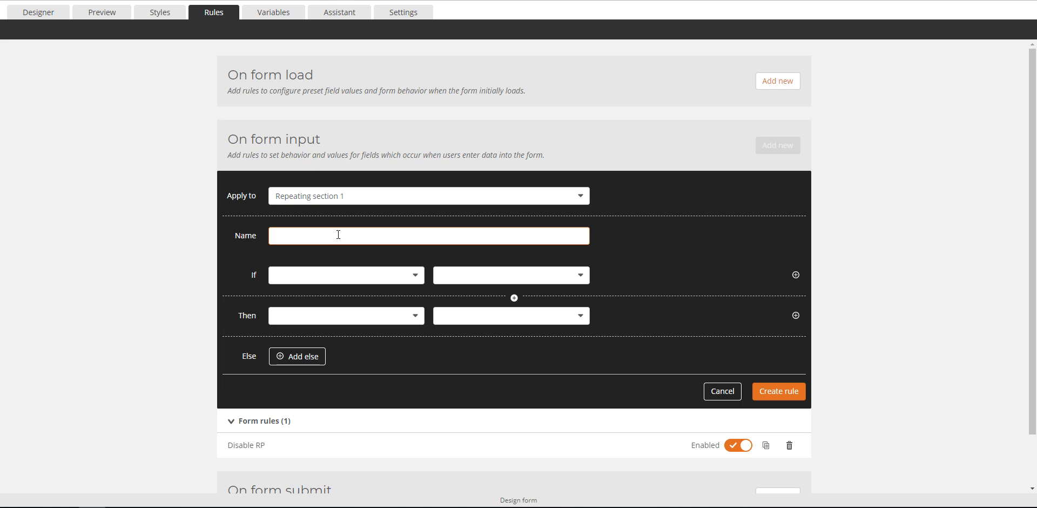
{"action": "type", "text": "Disable choice control"}
{"action": "double_click", "coordinate": [338, 235]}
{"action": "type", "text": "expense type"}
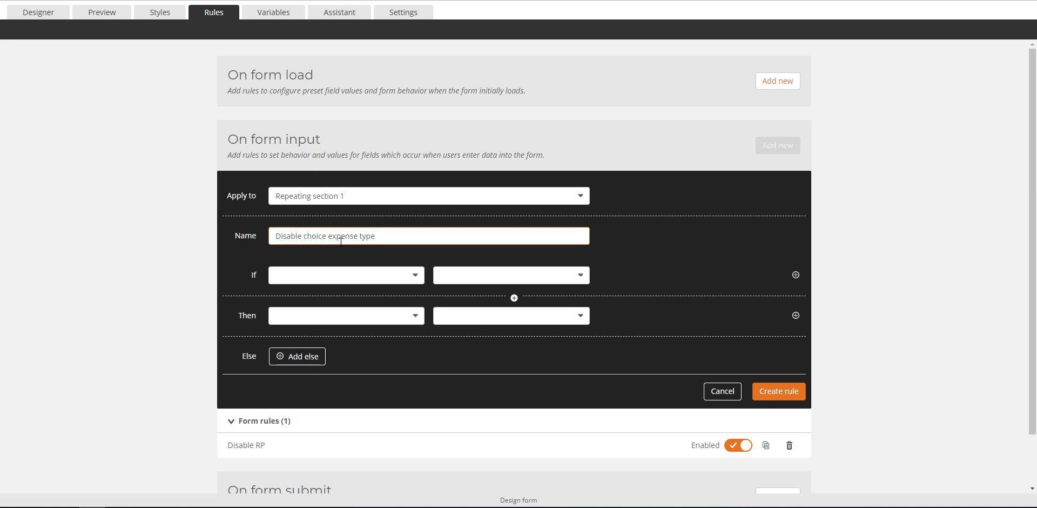
- Set the rule's condition so that it applies when the Enabled field is Yes
{"action": "left_click", "coordinate": [336, 275]}
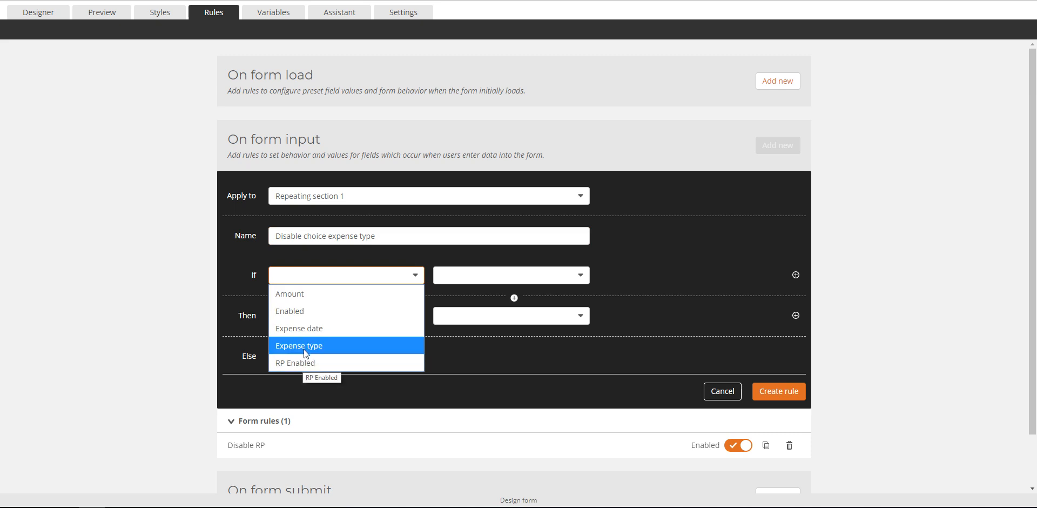
{"action": "left_click", "coordinate": [304, 317]}
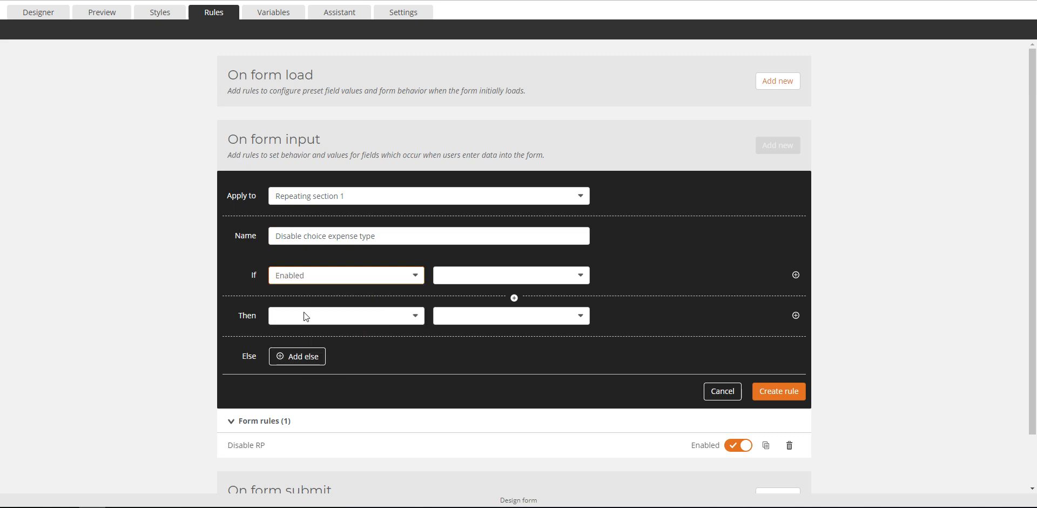
{"action": "left_click", "coordinate": [461, 279]}
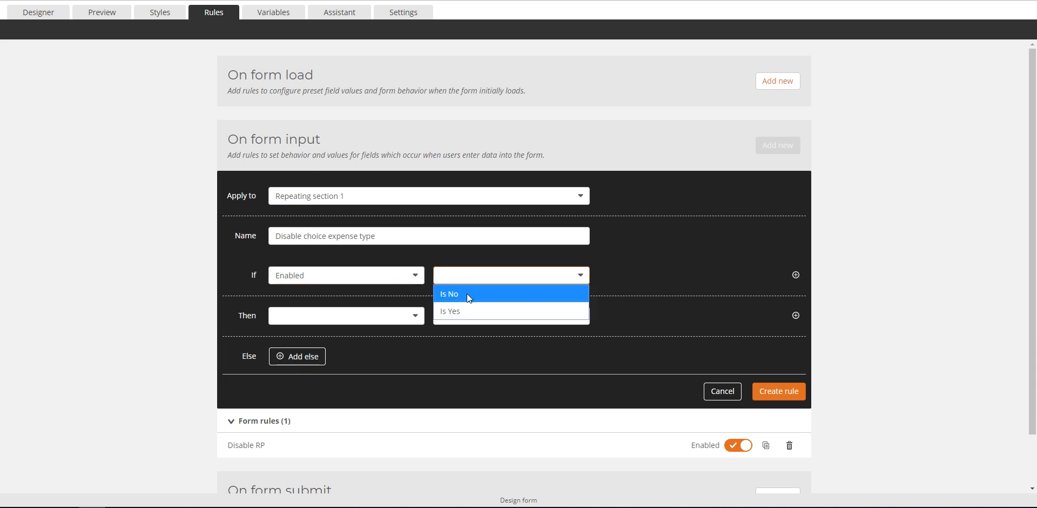
{"action": "left_click", "coordinate": [467, 294]}
- Set the rule's then action on Expense type to Read-only with the value No
{"action": "left_click", "coordinate": [406, 315]}
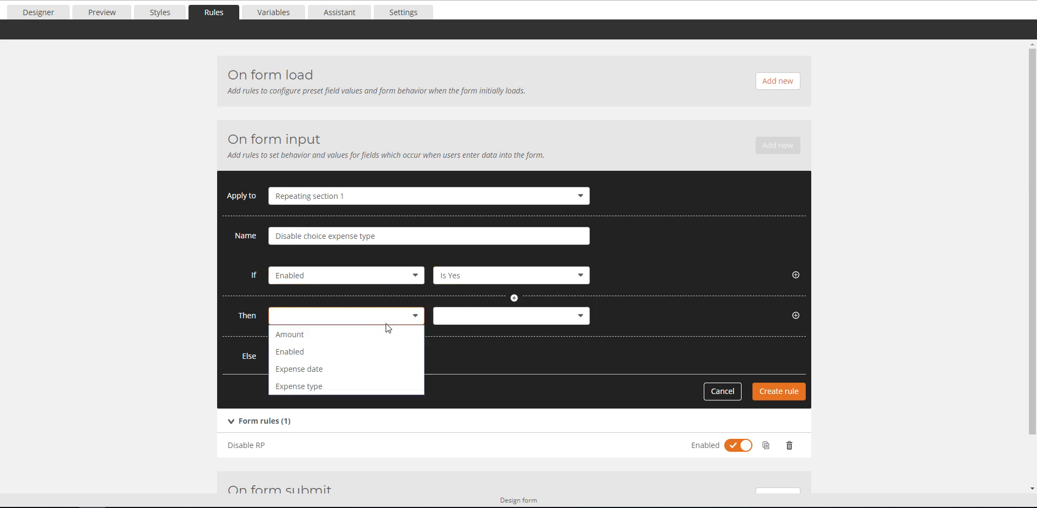
{"action": "left_click", "coordinate": [354, 384]}
{"action": "left_click", "coordinate": [444, 321]}
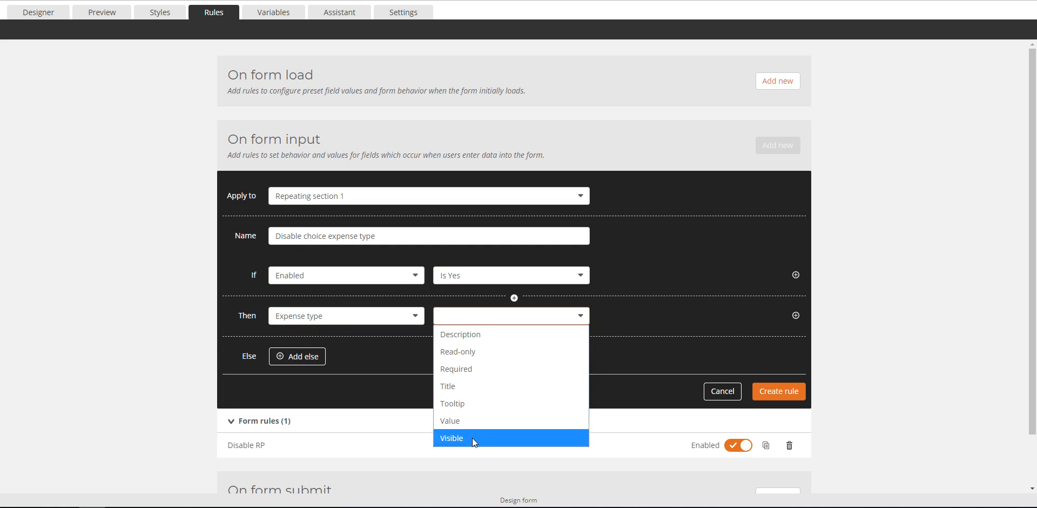
{"action": "left_click", "coordinate": [467, 352]}
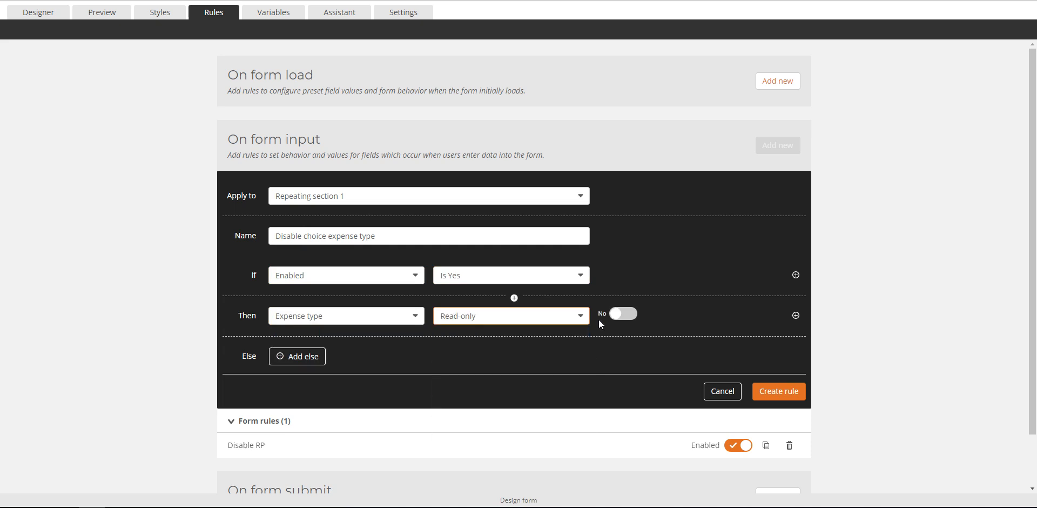
- Add an else action that sets Expense type to Read-only Yes, and create the rule
{"action": "left_click", "coordinate": [306, 360]}
{"action": "left_click", "coordinate": [320, 362]}
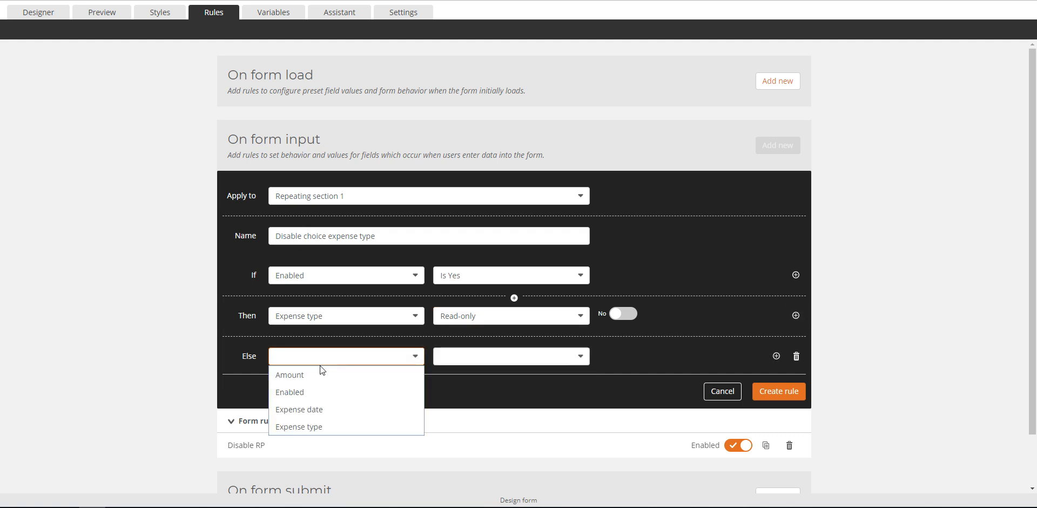
{"action": "left_click", "coordinate": [324, 426]}
{"action": "left_click", "coordinate": [466, 360]}
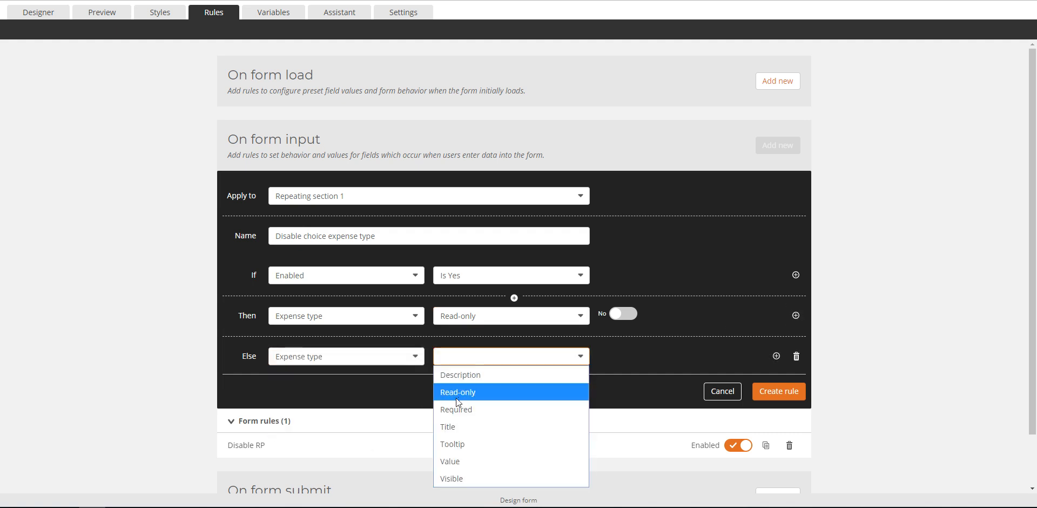
{"action": "left_click", "coordinate": [457, 392]}
{"action": "left_click", "coordinate": [624, 354]}
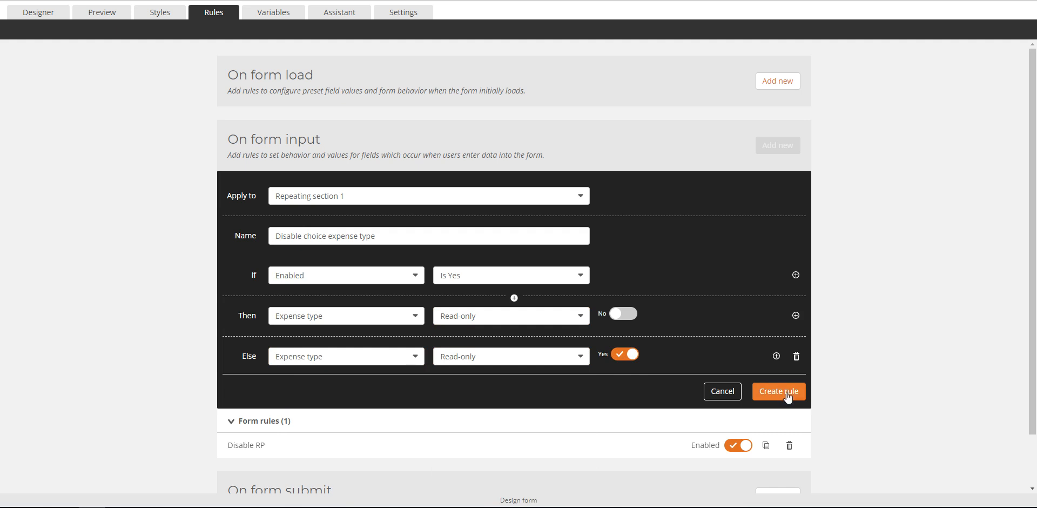
{"action": "left_click", "coordinate": [783, 391]}
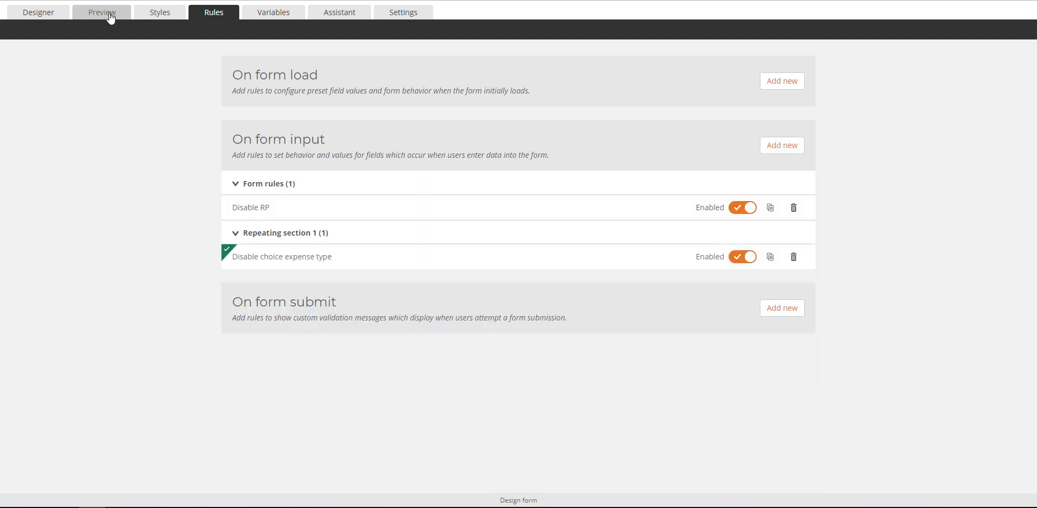
- Preview the form with RP Enabled checked and test the row's Enabled toggle against the Expense type choices
{"action": "left_click", "coordinate": [112, 17]}
{"action": "left_click", "coordinate": [297, 83]}
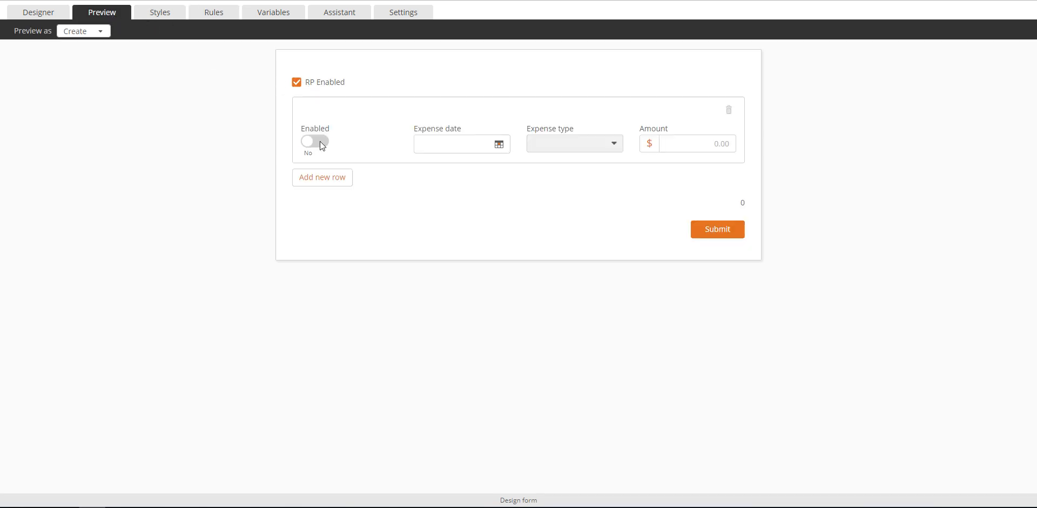
{"action": "left_click", "coordinate": [321, 141]}
{"action": "left_click", "coordinate": [580, 143]}
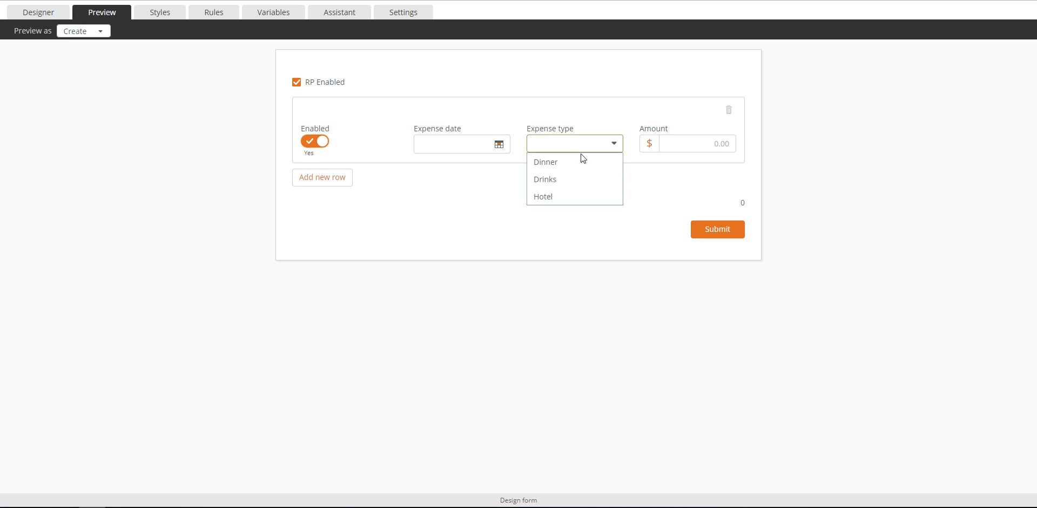
{"action": "left_click", "coordinate": [323, 142]}
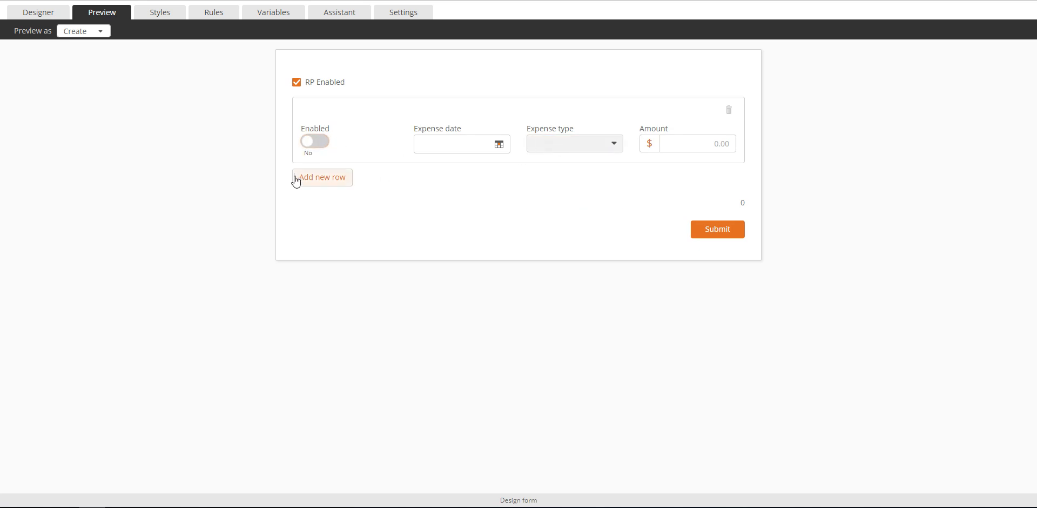
- Add three more expense rows in the preview, enable the third and first rows, and choose Drinks as the first row's expense type
{"action": "left_click", "coordinate": [316, 181]}
{"action": "left_click", "coordinate": [320, 240]}
{"action": "left_click", "coordinate": [330, 310]}
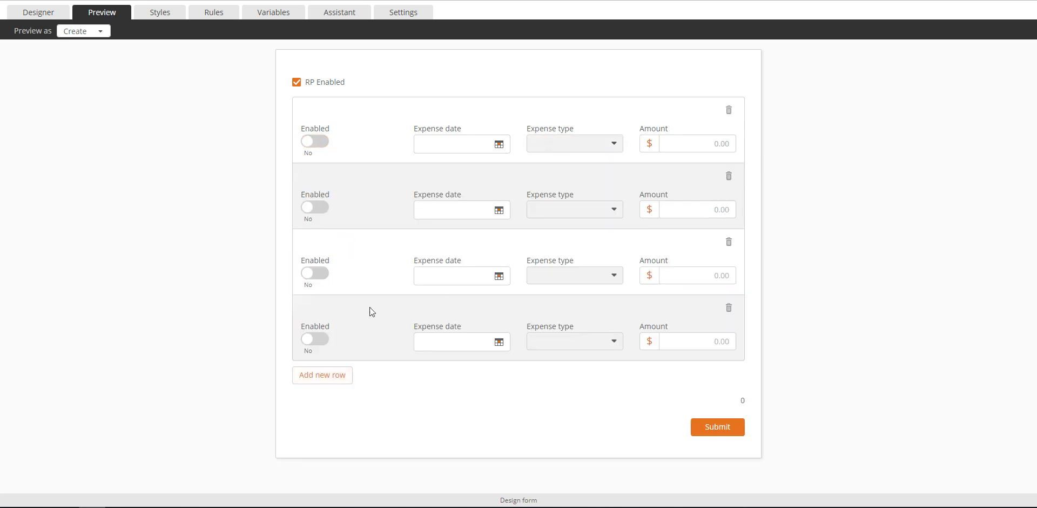
{"action": "left_click", "coordinate": [316, 272]}
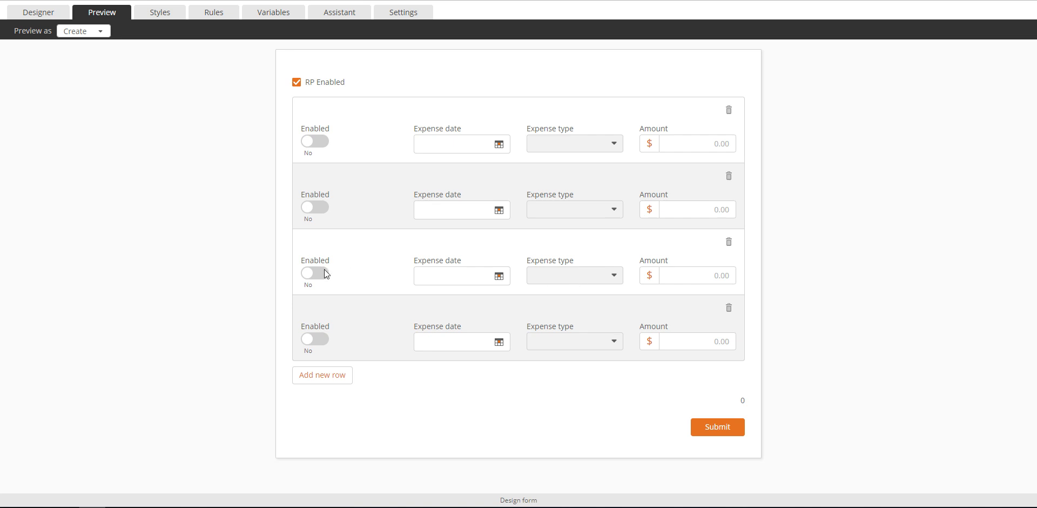
{"action": "left_click", "coordinate": [589, 277]}
{"action": "left_click", "coordinate": [315, 141]}
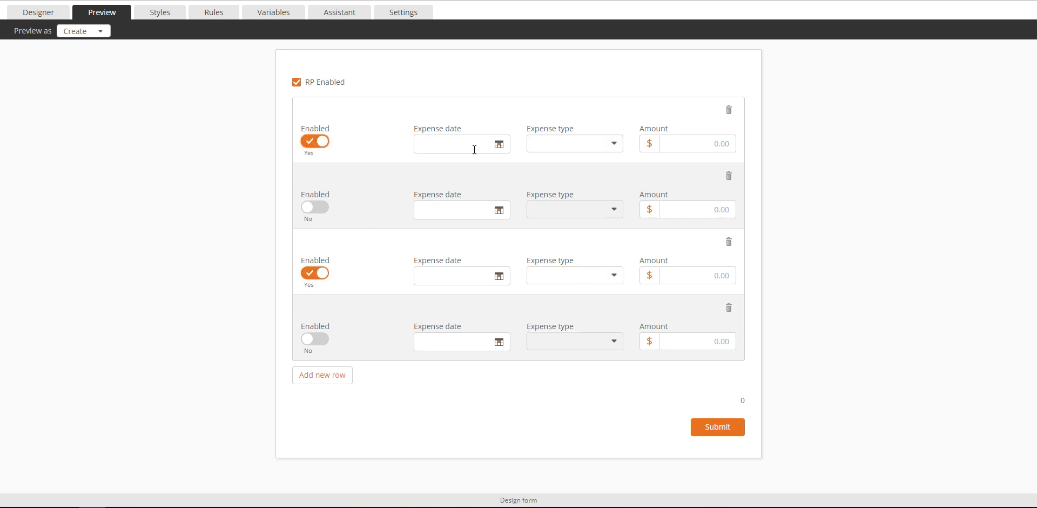
{"action": "left_click", "coordinate": [567, 143]}
{"action": "left_click", "coordinate": [567, 179]}
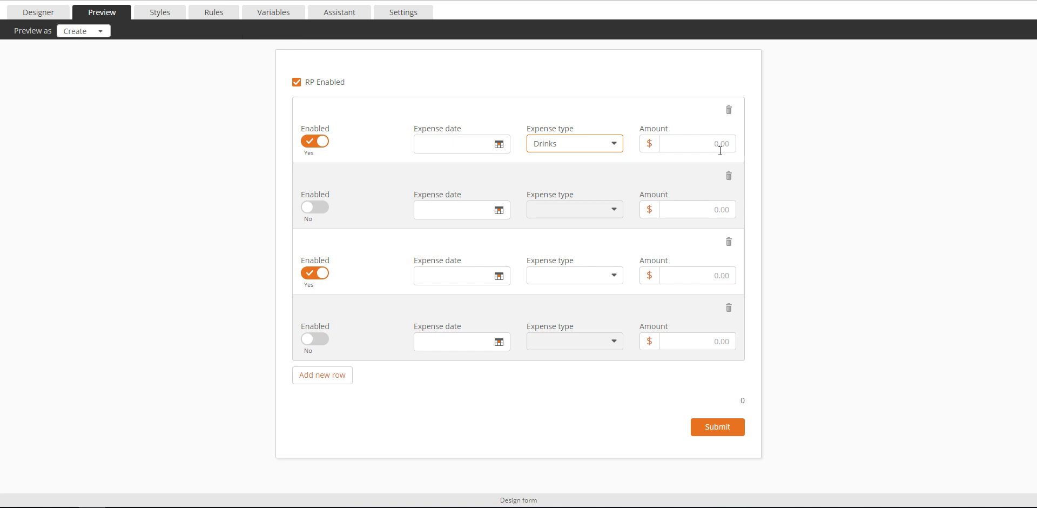
- Return to the form design, add a Label control after Amount inside the repeating section, and open its settings
{"action": "left_click", "coordinate": [48, 13]}
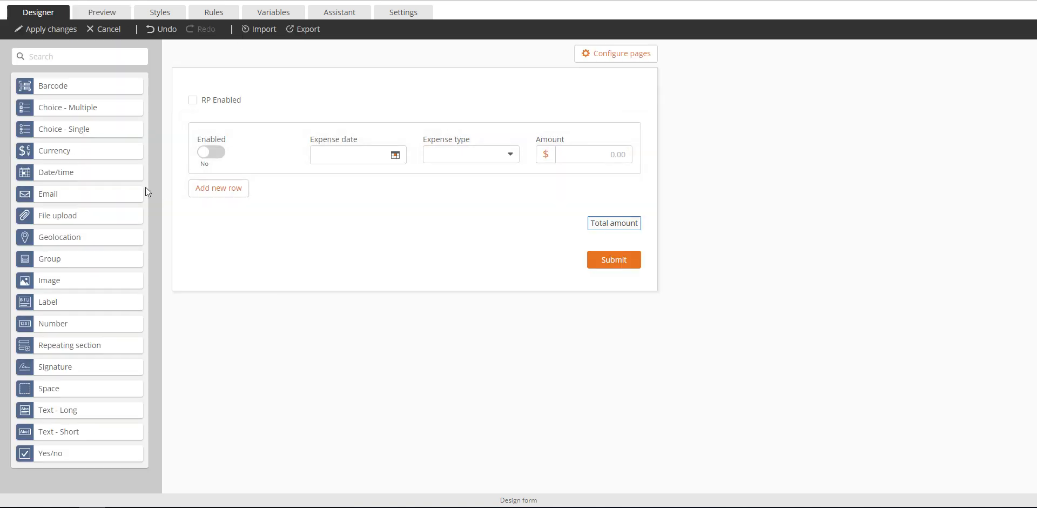
{"action": "left_click_drag", "start_coordinate": [63, 307], "coordinate": [621, 153]}
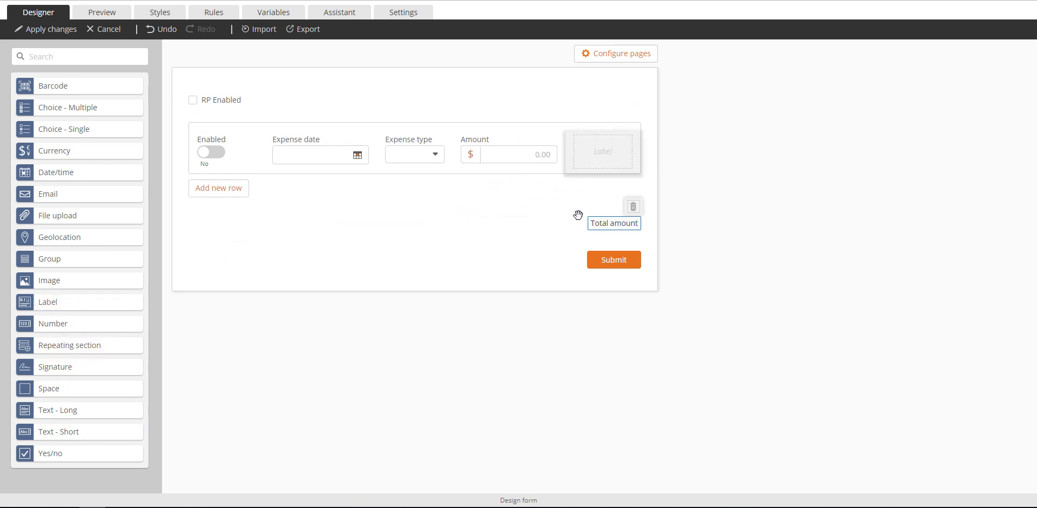
{"action": "left_click", "coordinate": [605, 155]}
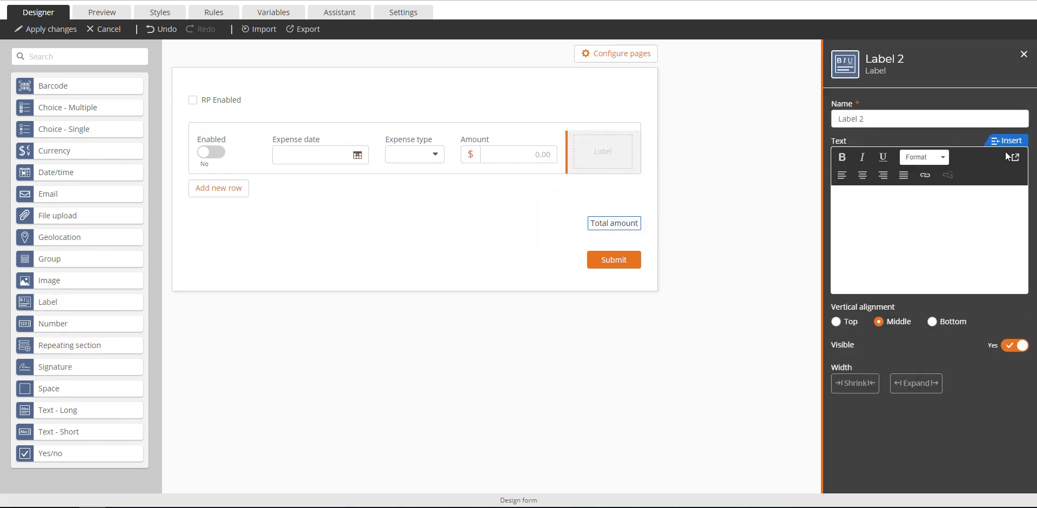
- Start a new text form variable for the label's content and name it Concat strings
{"action": "left_click", "coordinate": [1005, 141]}
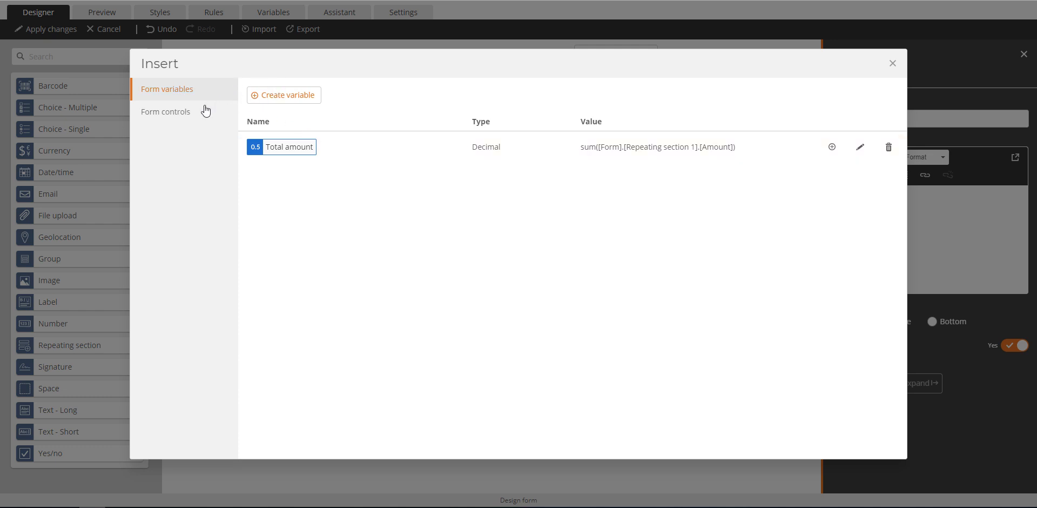
{"action": "left_click", "coordinate": [286, 97]}
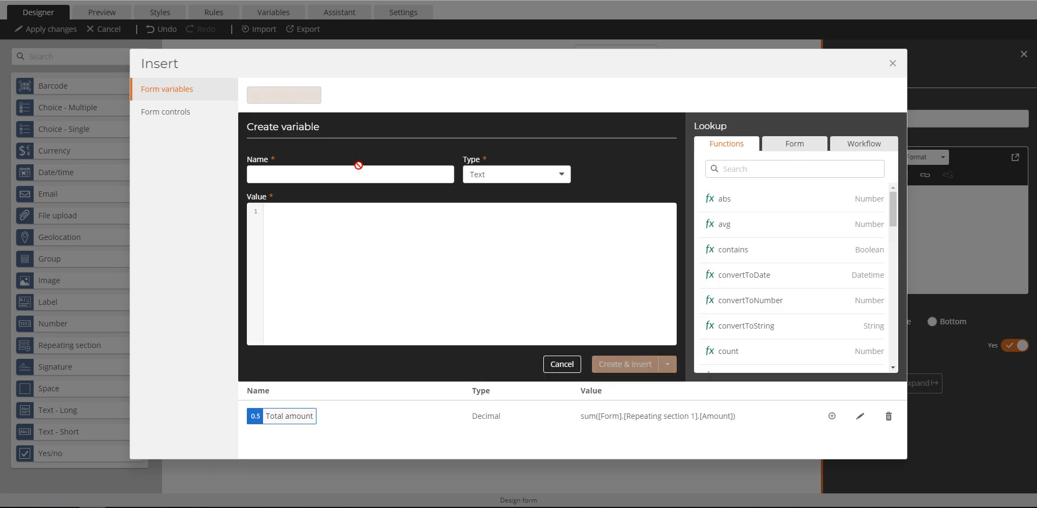
{"action": "left_click", "coordinate": [794, 143]}
{"action": "scroll", "coordinate": [766, 295], "scroll_direction": "down", "scroll_amount": 1}
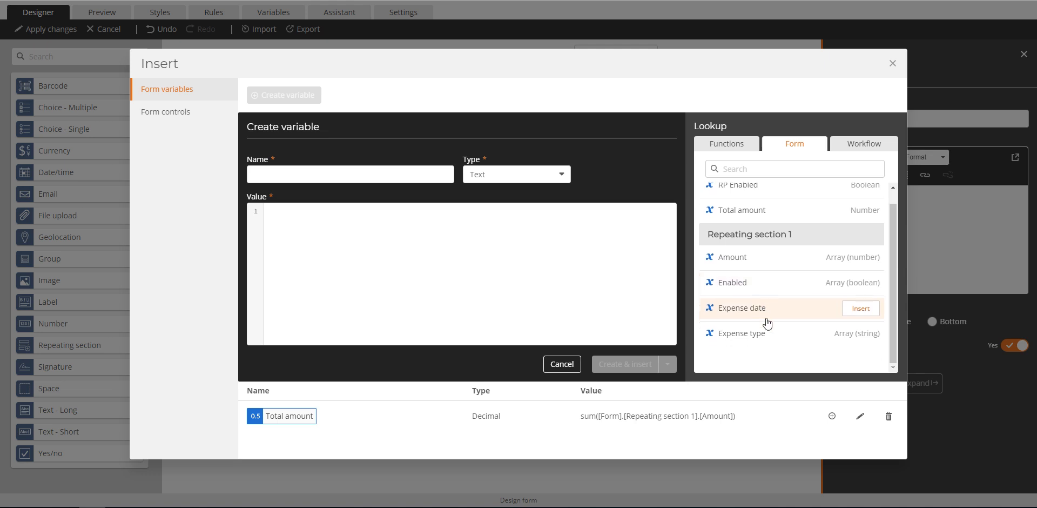
{"action": "left_click", "coordinate": [404, 179]}
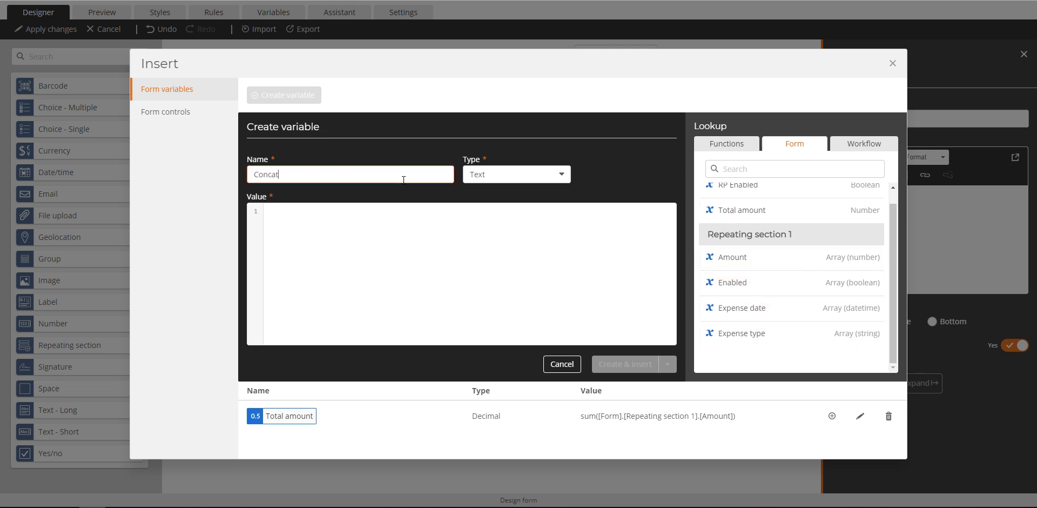
{"action": "type", "text": "Concat strings"}
- Try to build the variable's value from the repeating section's Amount and Enabled fields, and discard the variable
{"action": "left_click", "coordinate": [422, 222]}
{"action": "left_click", "coordinate": [860, 257]}
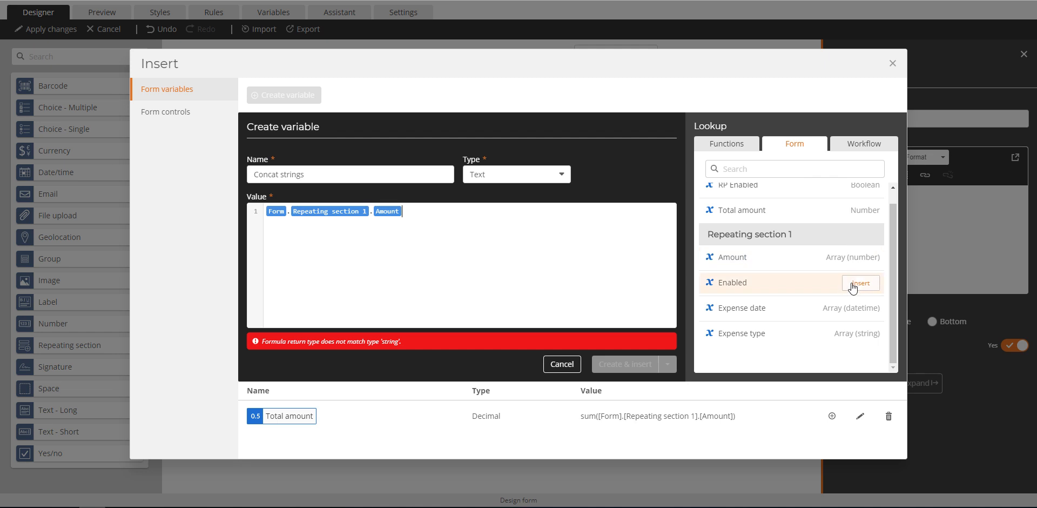
{"action": "left_click", "coordinate": [860, 283]}
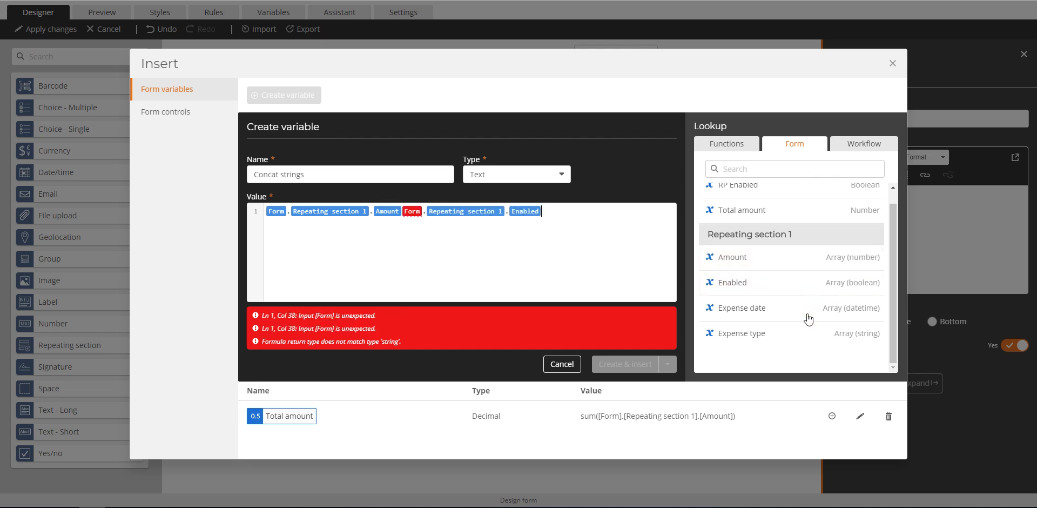
{"action": "mouse_move", "coordinate": [814, 344]}
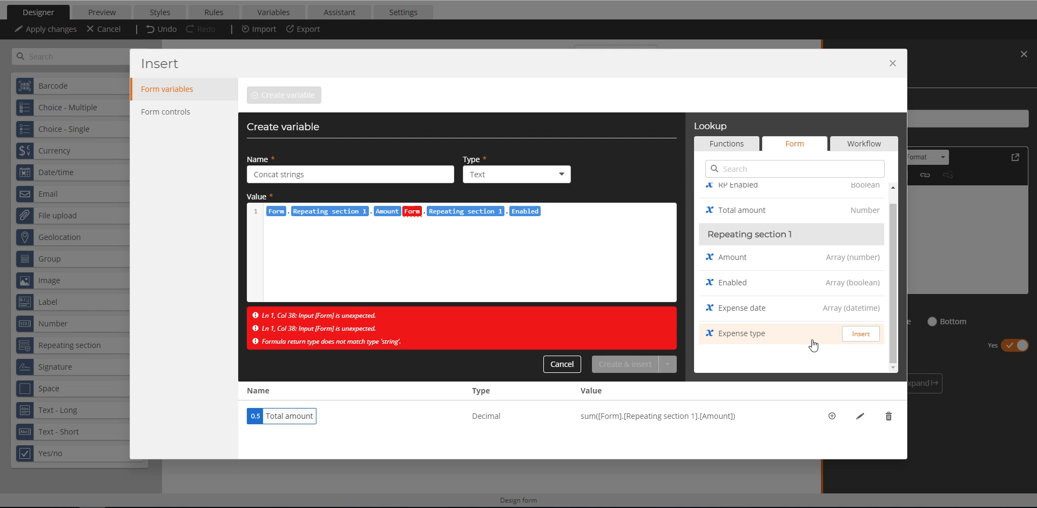
{"action": "left_click", "coordinate": [893, 64]}
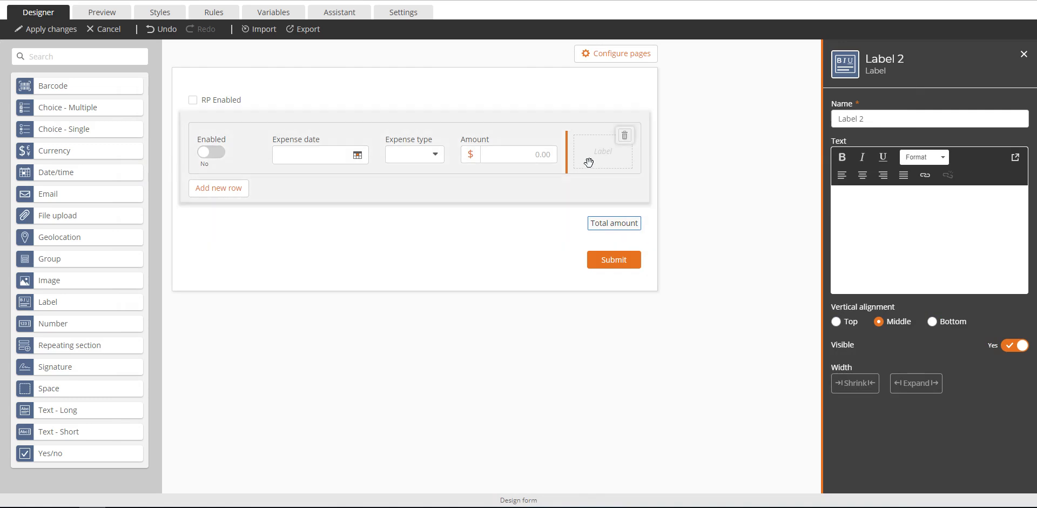
- Put the text "Your total is" in front of the Total amount variable in the label below the repeating section
{"action": "left_click", "coordinate": [611, 226]}
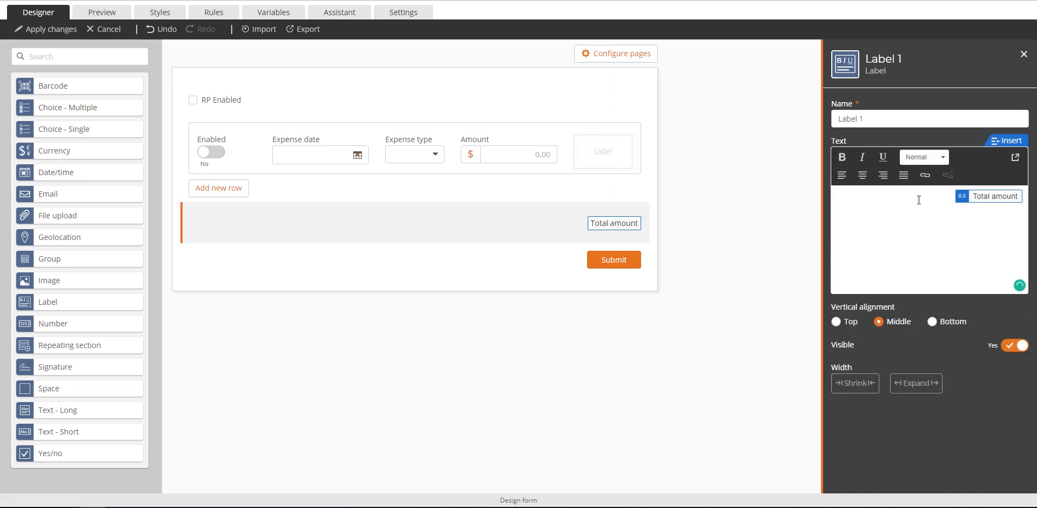
{"action": "left_click", "coordinate": [919, 200]}
{"action": "type", "text": "Your tota"}
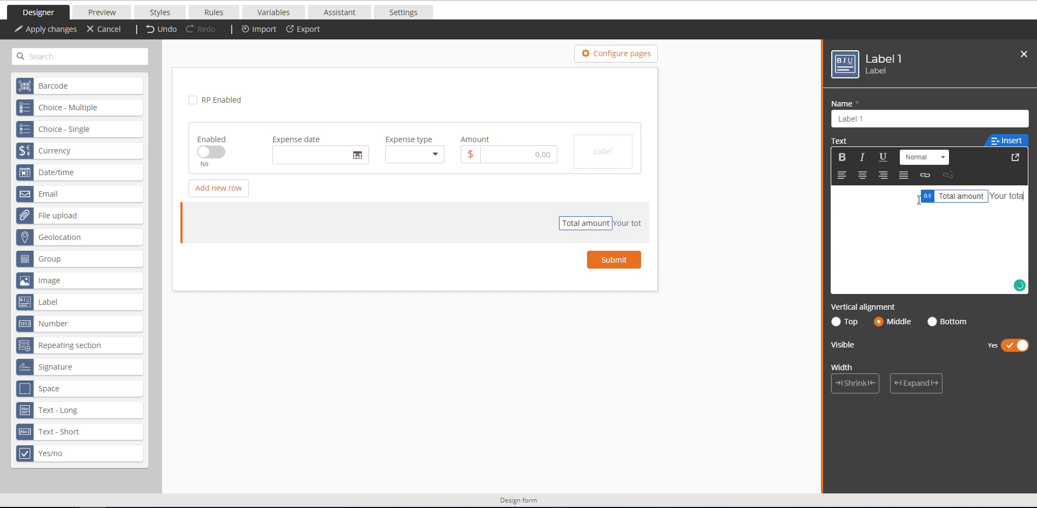
{"action": "type", "text": "l is"}
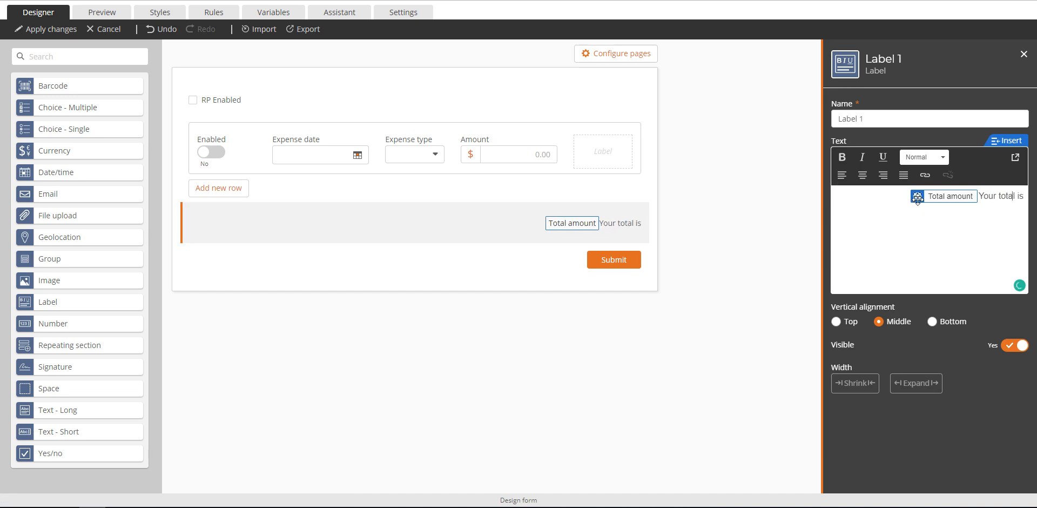
{"action": "left_click", "coordinate": [917, 198]}
{"action": "key", "text": "Delete"}
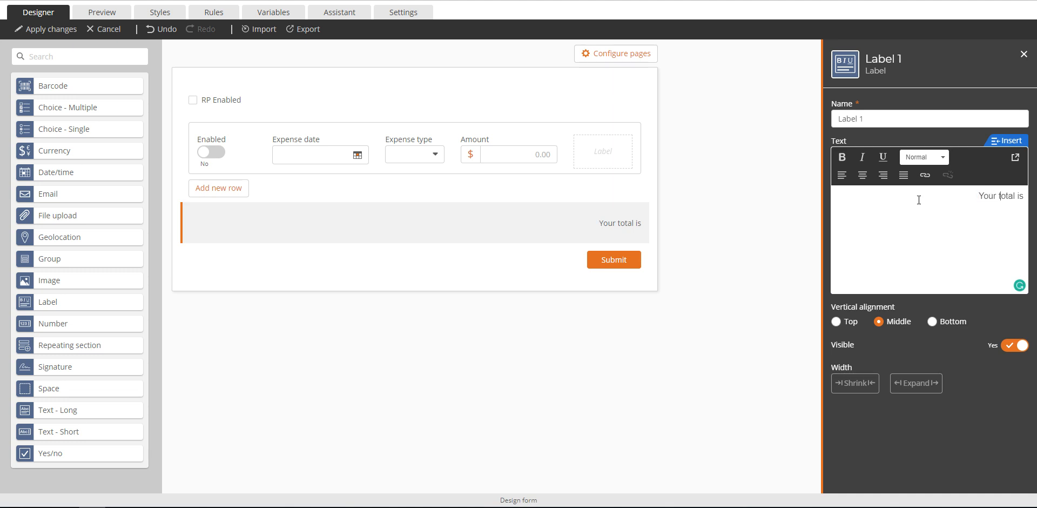
{"action": "key", "text": "ctrl+v"}
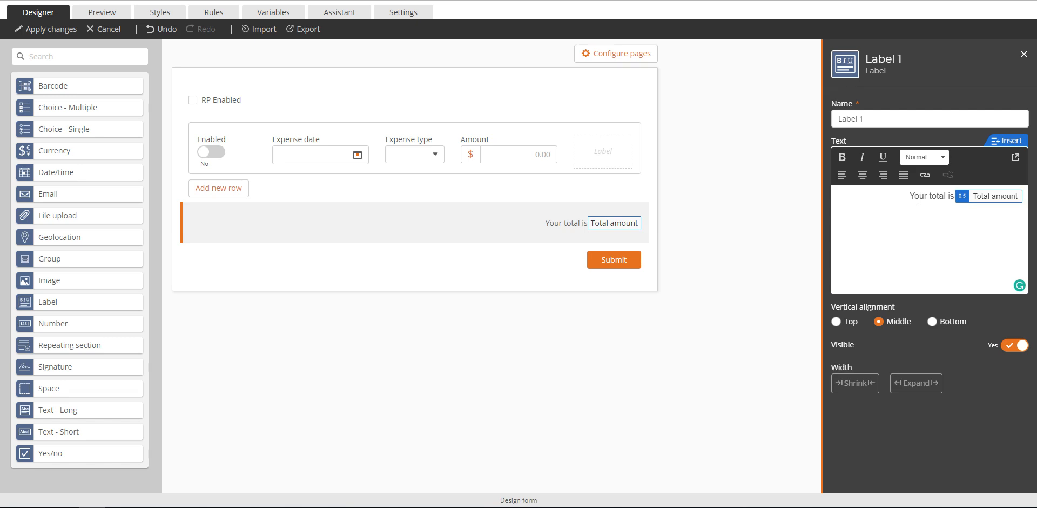
{"action": "key", "text": "Left"}
{"action": "left_click", "coordinate": [101, 12]}
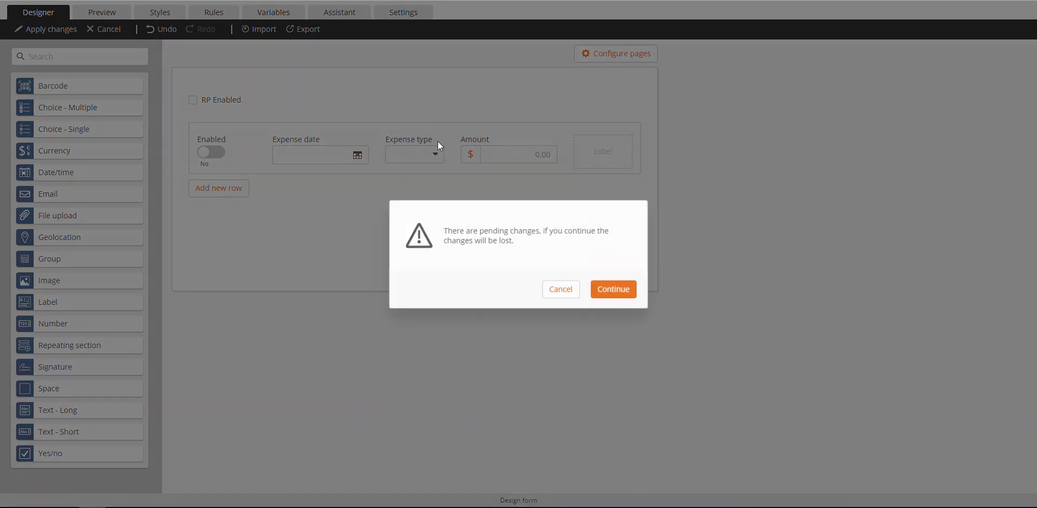
{"action": "left_click", "coordinate": [562, 290]}
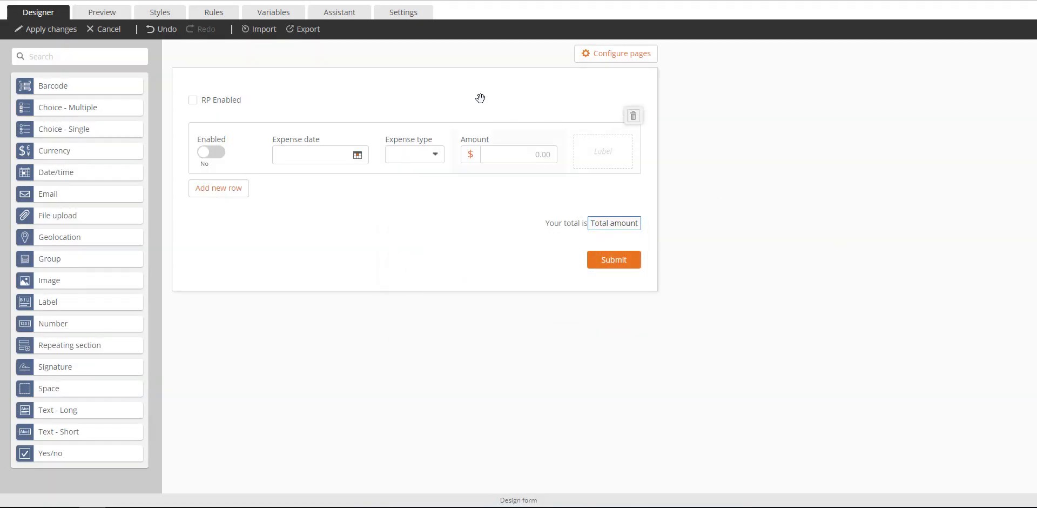
- Preview the form, discarding the pending changes, and check RP Enabled to show the repeating section
{"action": "left_click", "coordinate": [119, 12]}
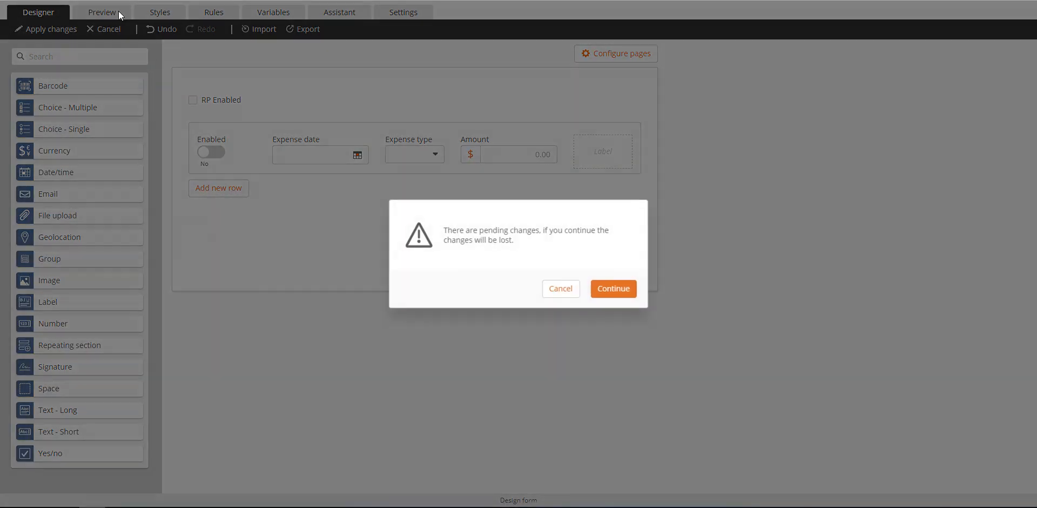
{"action": "left_click", "coordinate": [620, 291]}
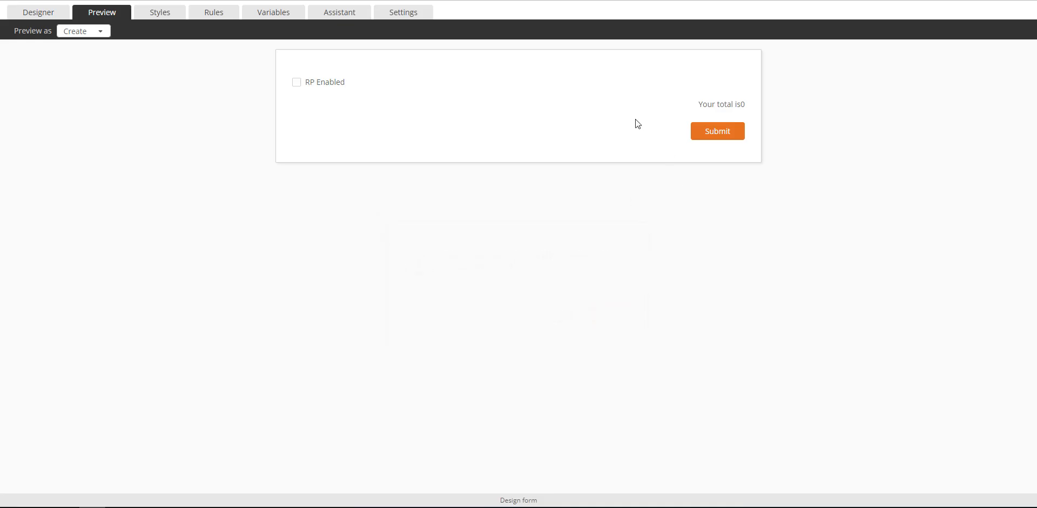
{"action": "left_click", "coordinate": [324, 83]}
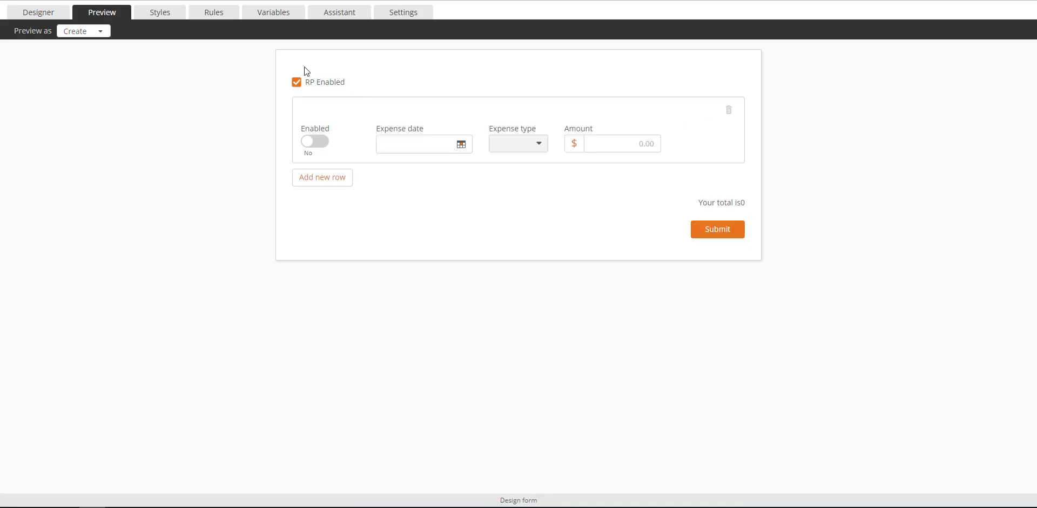
- Add a space between "Your total is" and the Total amount variable in the total label, and preview the form again
{"action": "left_click", "coordinate": [36, 12]}
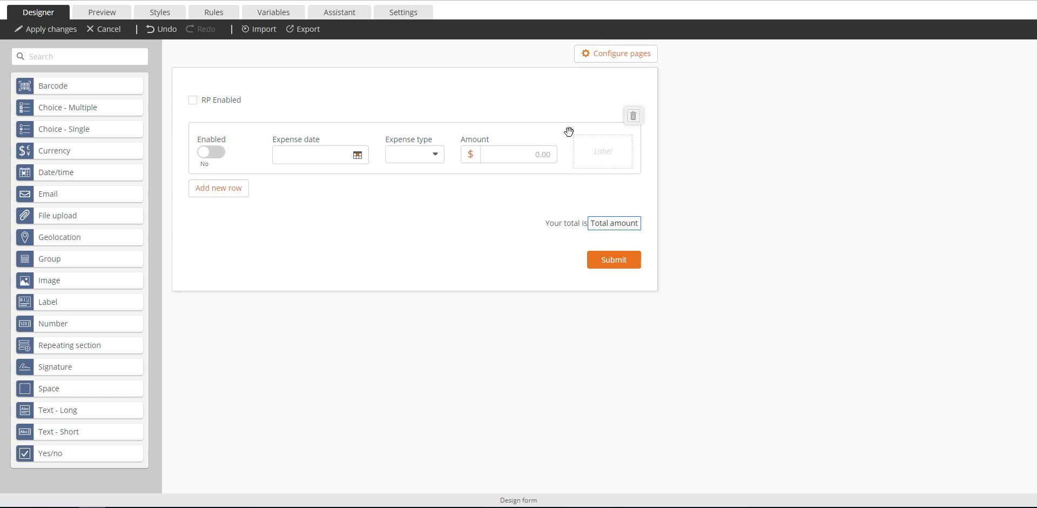
{"action": "left_click", "coordinate": [596, 222]}
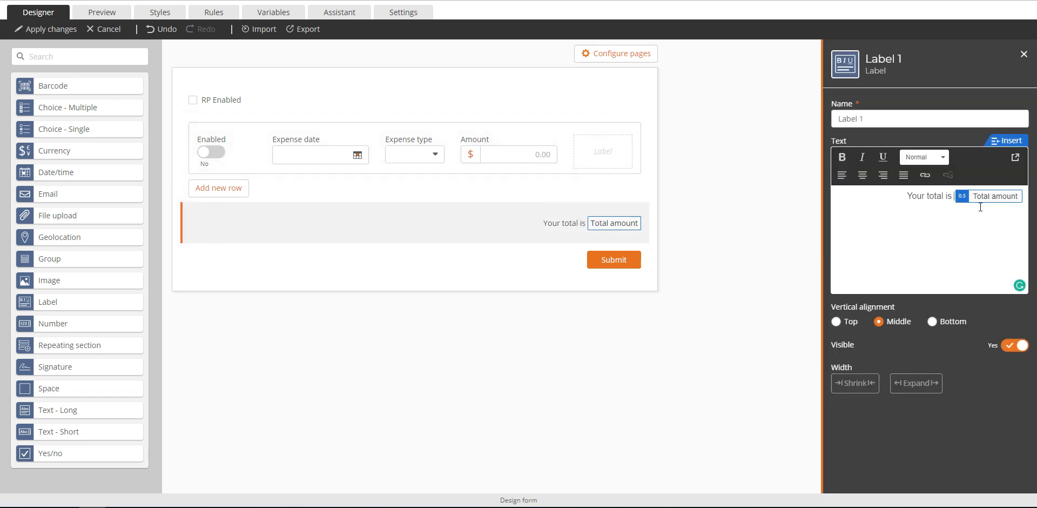
{"action": "left_click", "coordinate": [101, 12]}
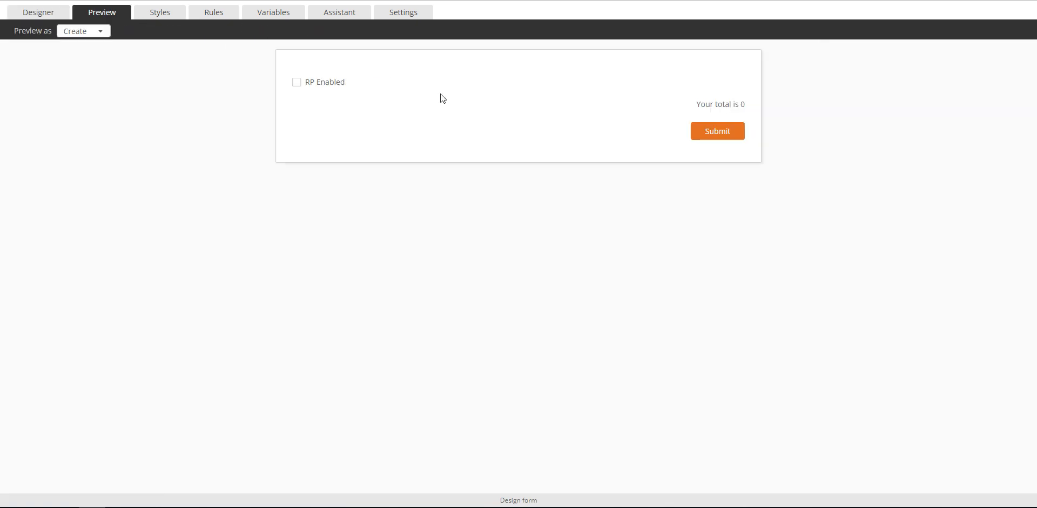
- In the preview, check RP Enabled and fill the first row with 14 June, amount 20, Enabled set to Yes and type Dinner
{"action": "left_click", "coordinate": [321, 86]}
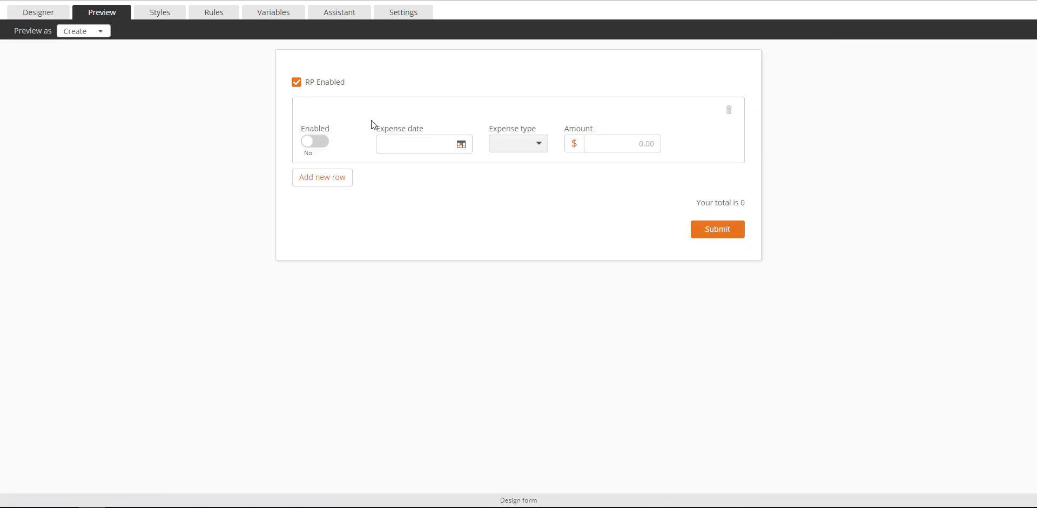
{"action": "left_click", "coordinate": [461, 145]}
{"action": "left_click", "coordinate": [435, 254]}
{"action": "left_click", "coordinate": [659, 144]}
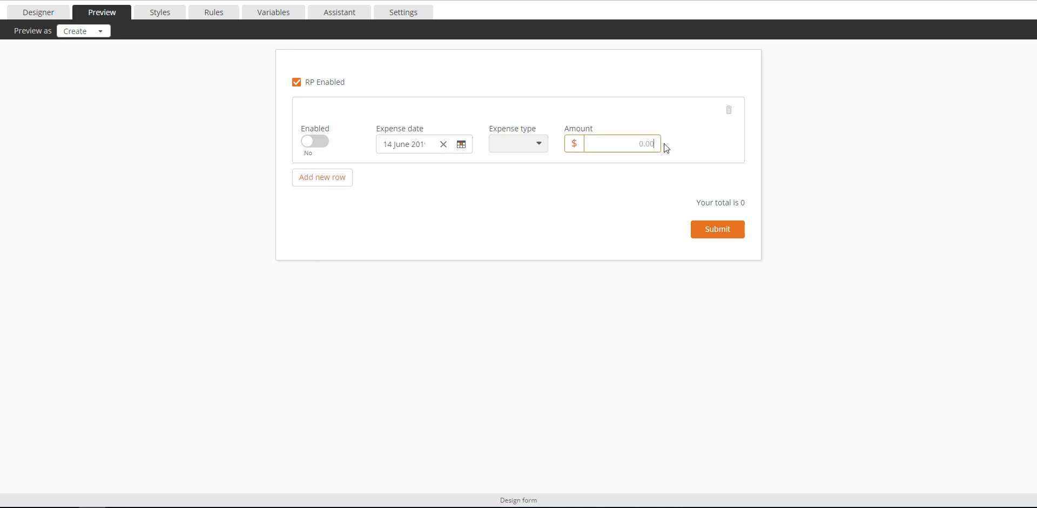
{"action": "type", "text": "20"}
{"action": "left_click", "coordinate": [315, 141]}
{"action": "left_click", "coordinate": [505, 144]}
{"action": "left_click", "coordinate": [518, 158]}
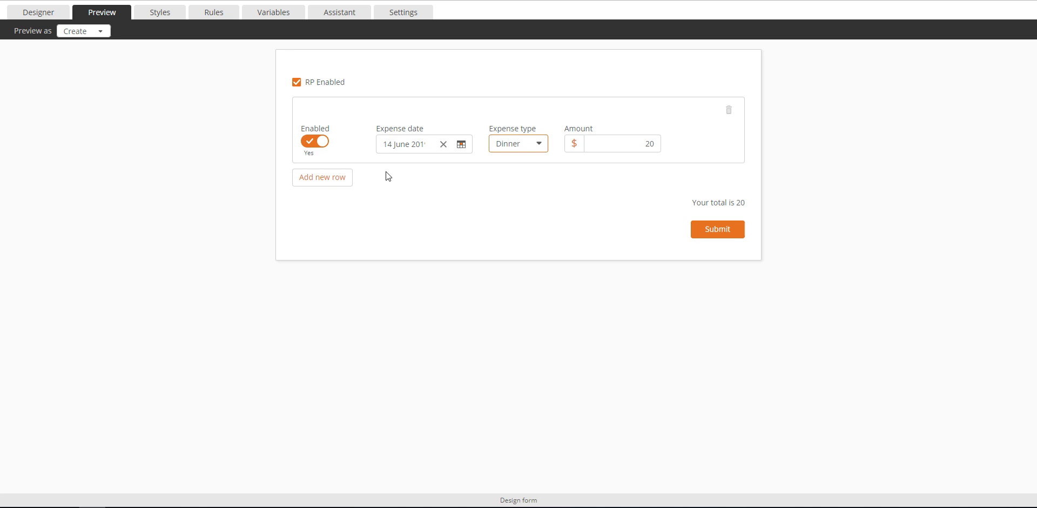
- Add a second expense row with Enabled set to Yes, type Drinks and amount 200 to test the total
{"action": "left_click", "coordinate": [348, 181]}
{"action": "triple_click", "coordinate": [704, 269]}
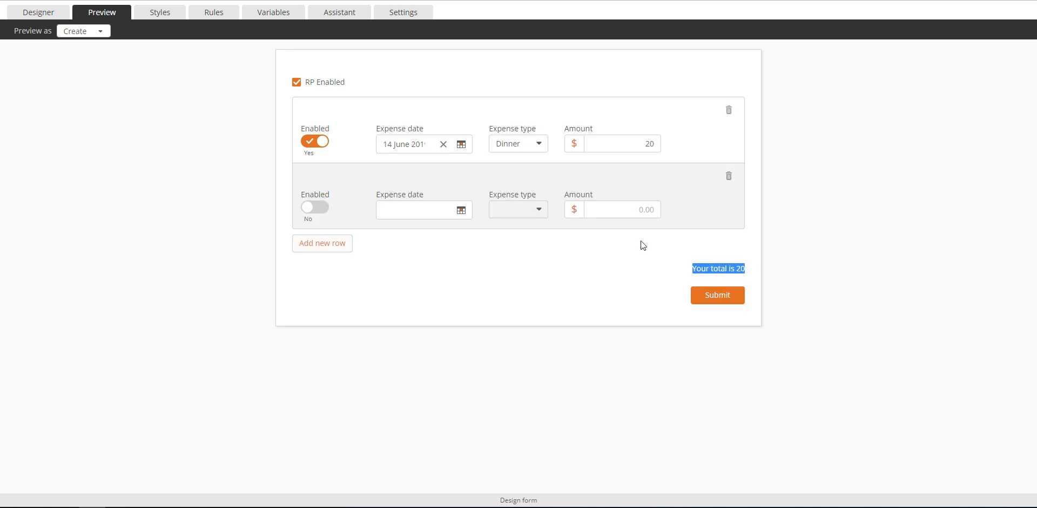
{"action": "left_click", "coordinate": [324, 208]}
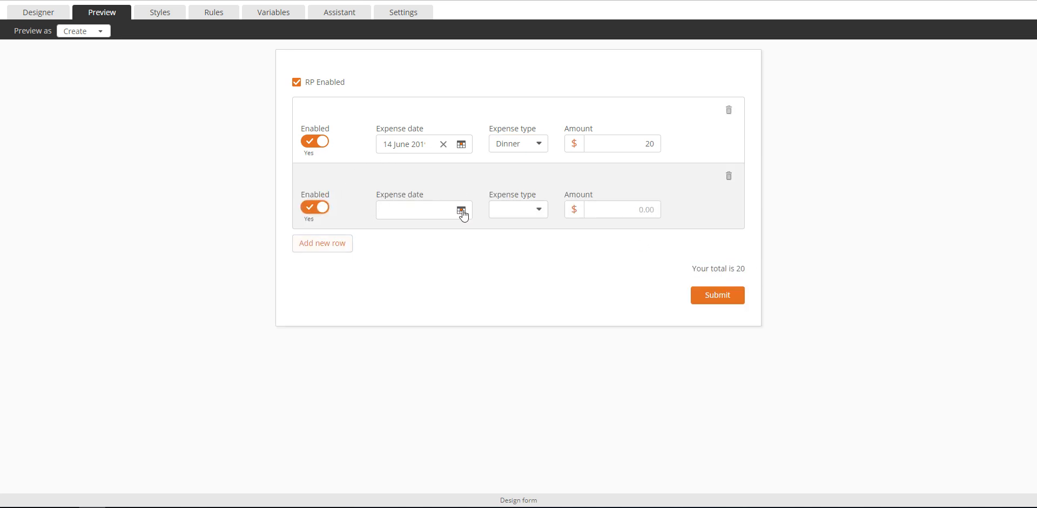
{"action": "left_click", "coordinate": [508, 210]}
{"action": "left_click", "coordinate": [525, 246]}
{"action": "left_click", "coordinate": [636, 204]}
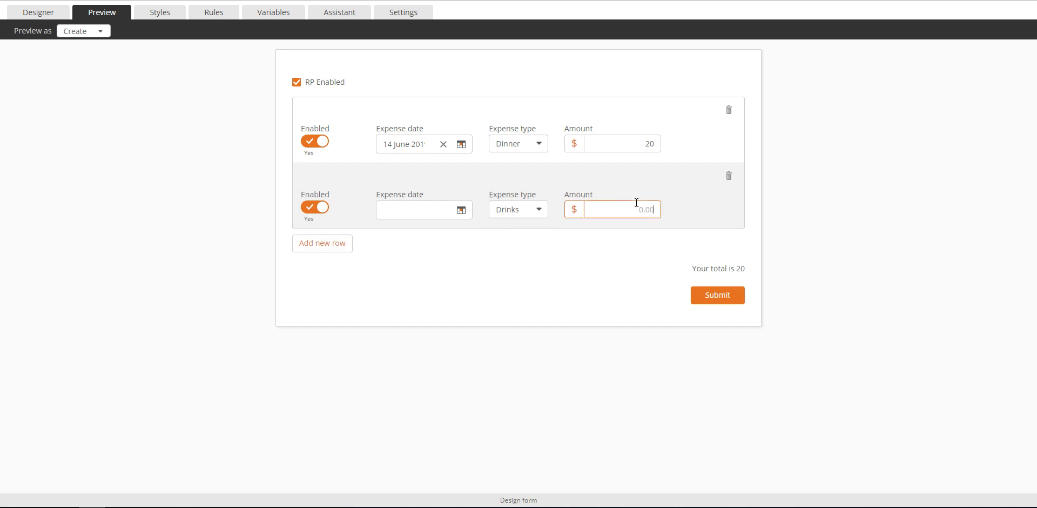
{"action": "type", "text": "200"}
{"action": "left_click", "coordinate": [556, 258]}
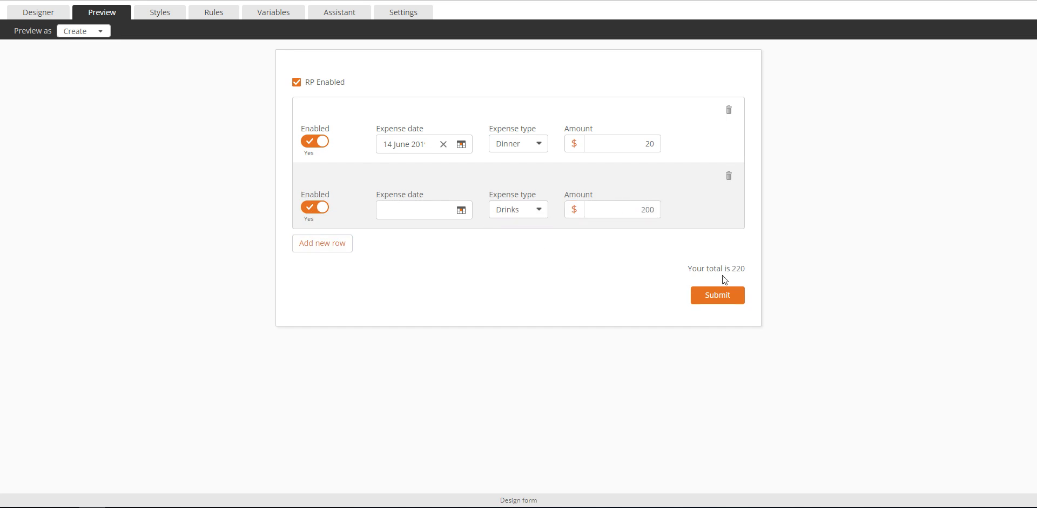
- Put a dollar sign before the Total amount variable in the total label's text and open the list of insertable form variables
{"action": "left_click", "coordinate": [58, 12]}
{"action": "left_click", "coordinate": [608, 228]}
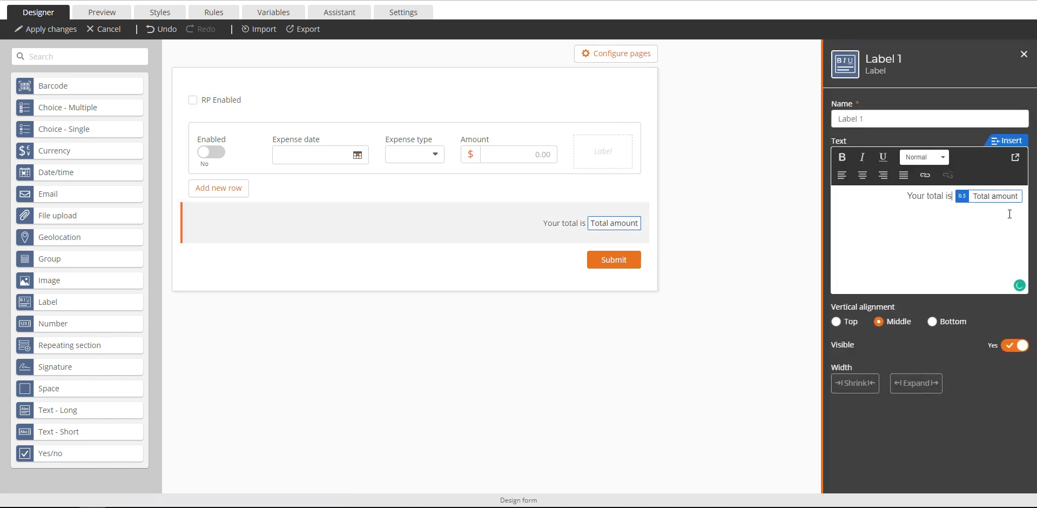
{"action": "type", "text": "$"}
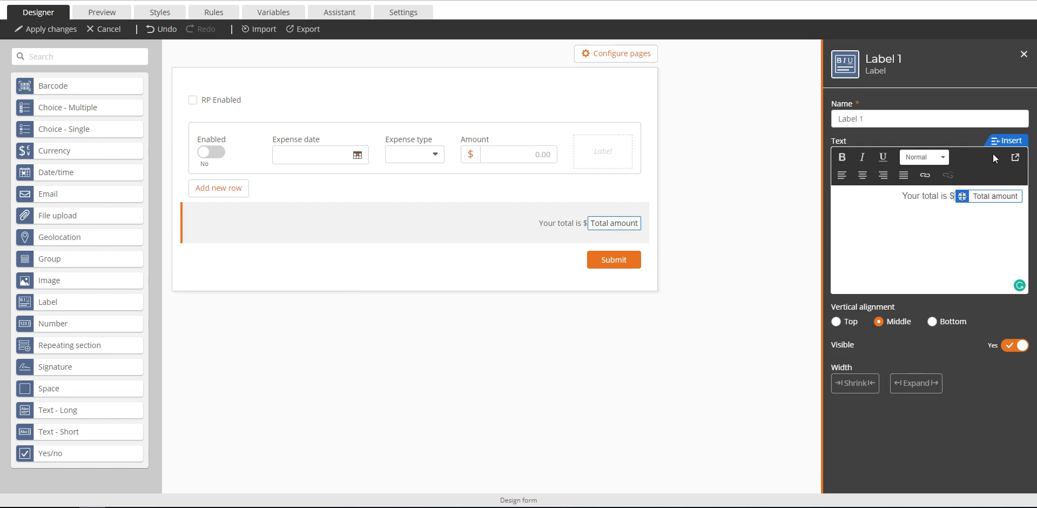
{"action": "left_click", "coordinate": [1009, 141]}
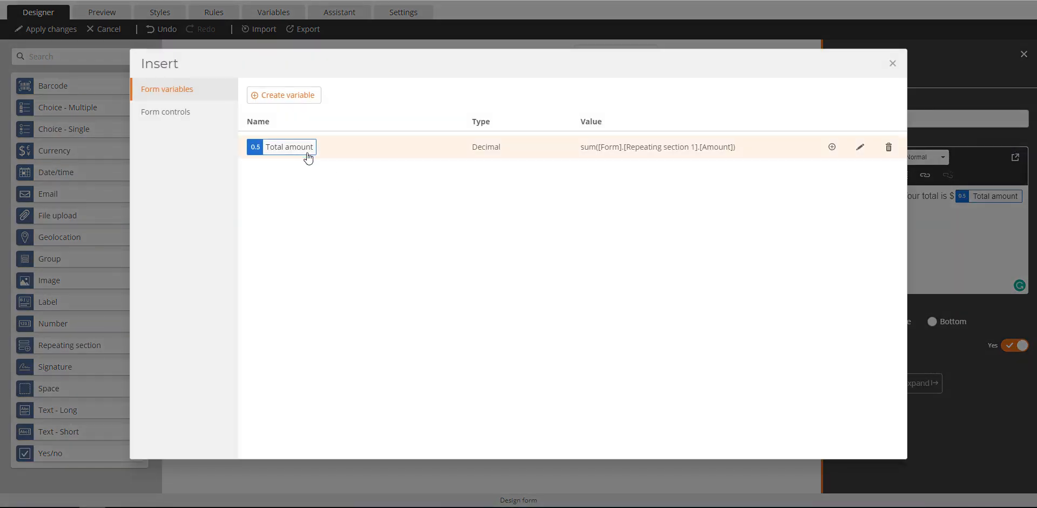
{"action": "left_click", "coordinate": [860, 147]}
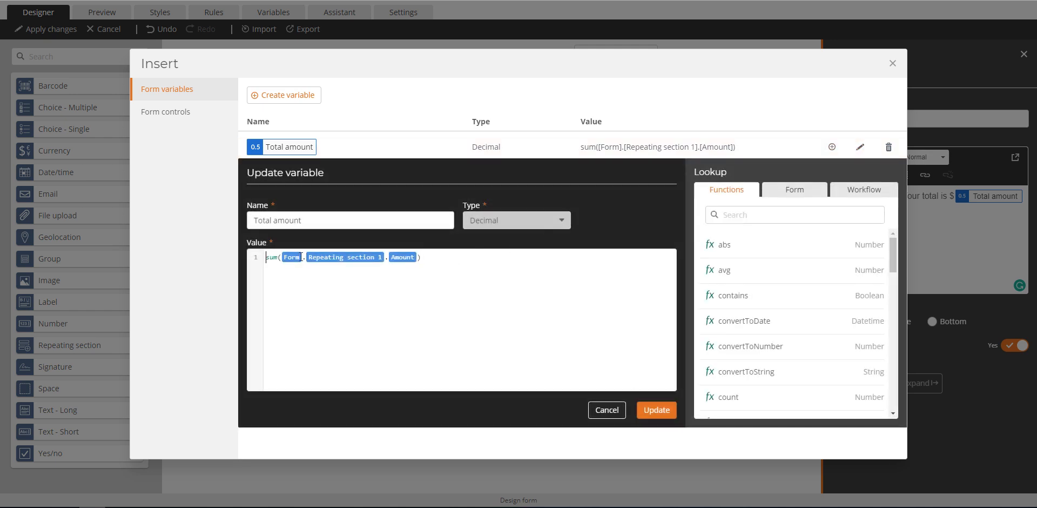
{"action": "type", "text": "\""}
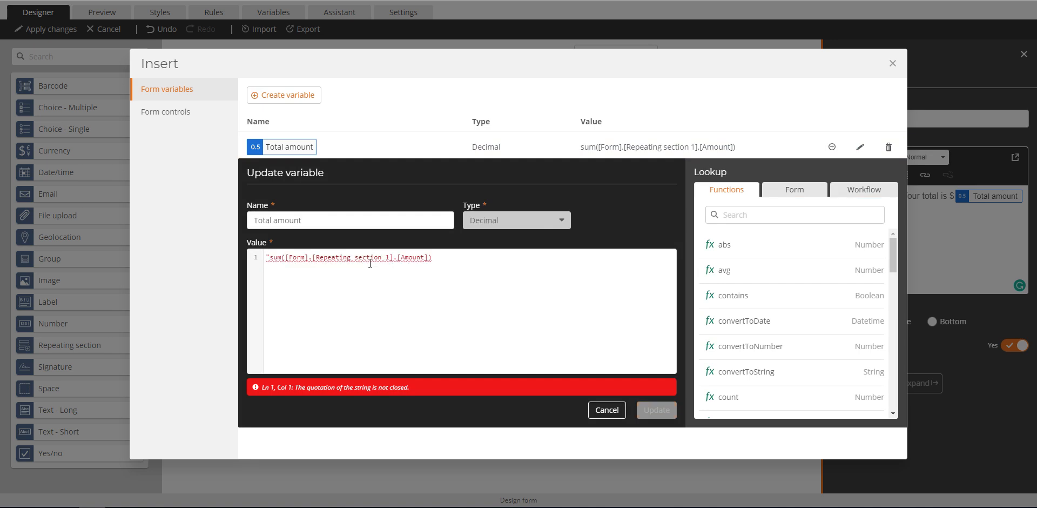
{"action": "type", "text": "Your to"}
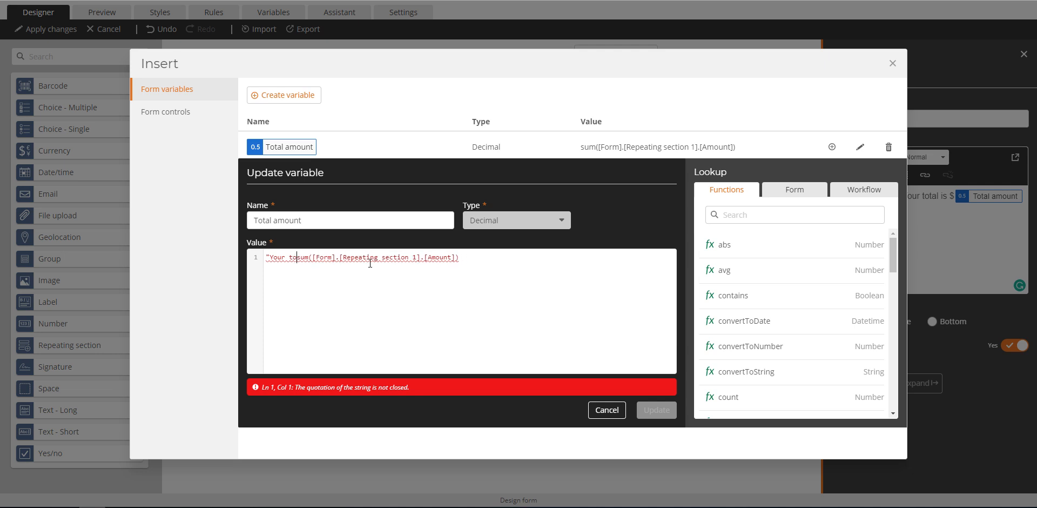
{"action": "type", "text": "ta"}
{"action": "left_click", "coordinate": [607, 410]}
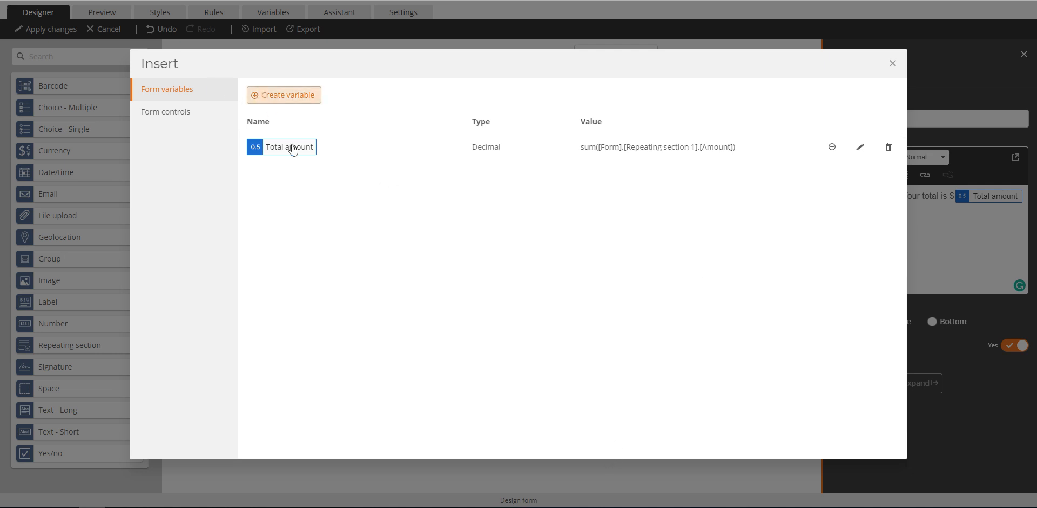
- Start a new form variable of type Text and name it Total with text
{"action": "left_click", "coordinate": [284, 95]}
{"action": "left_click", "coordinate": [318, 170]}
{"action": "type", "text": "Total with text"}
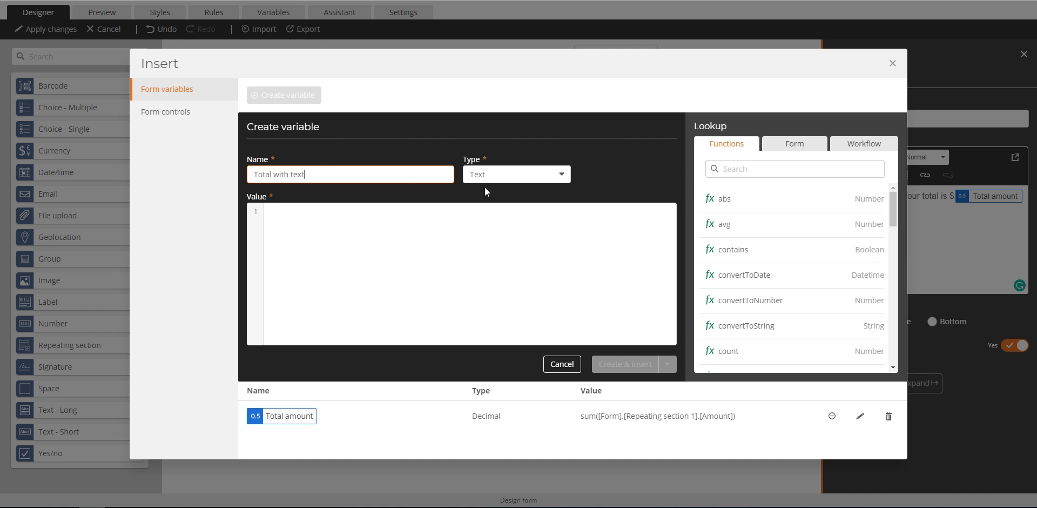
- Set the variable's value to "Your total is" + sum of the Amount field in Repeating section 1
{"action": "left_click", "coordinate": [447, 228]}
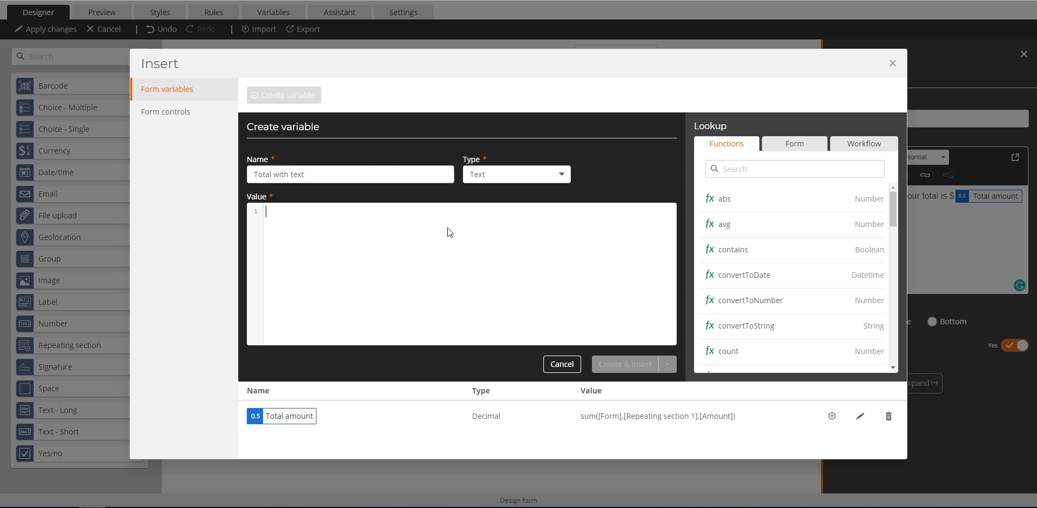
{"action": "type", "text": "\"Yur"}
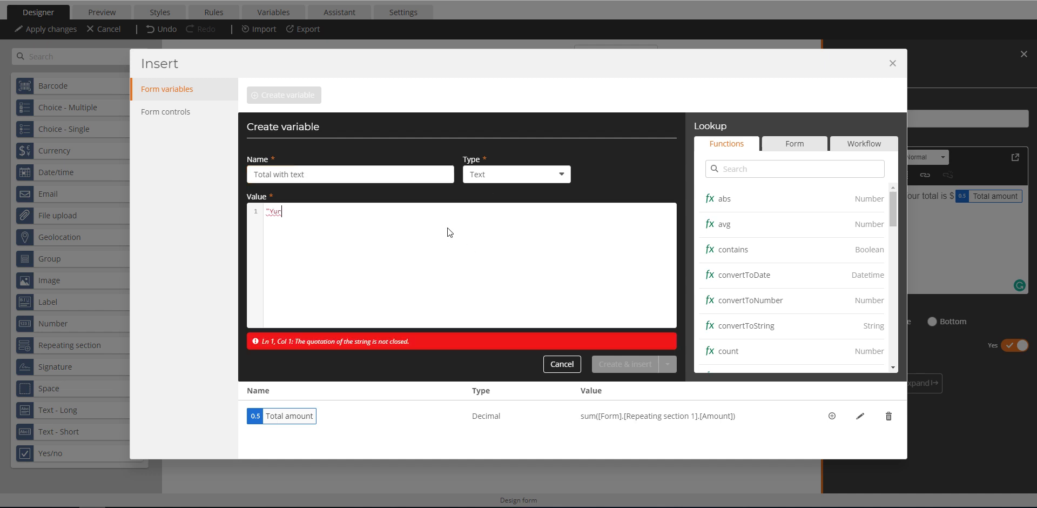
{"action": "key", "text": "BackSpace"}
{"action": "key", "text": "BackSpace"}
{"action": "type", "text": "our toal"}
{"action": "type", "text": "al is\" +"}
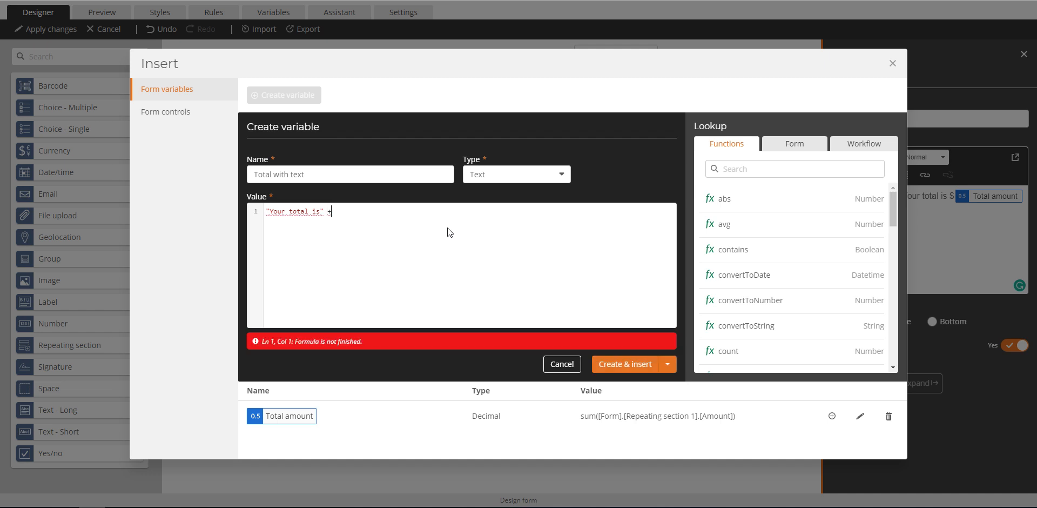
{"action": "key", "text": "BackSpace"}
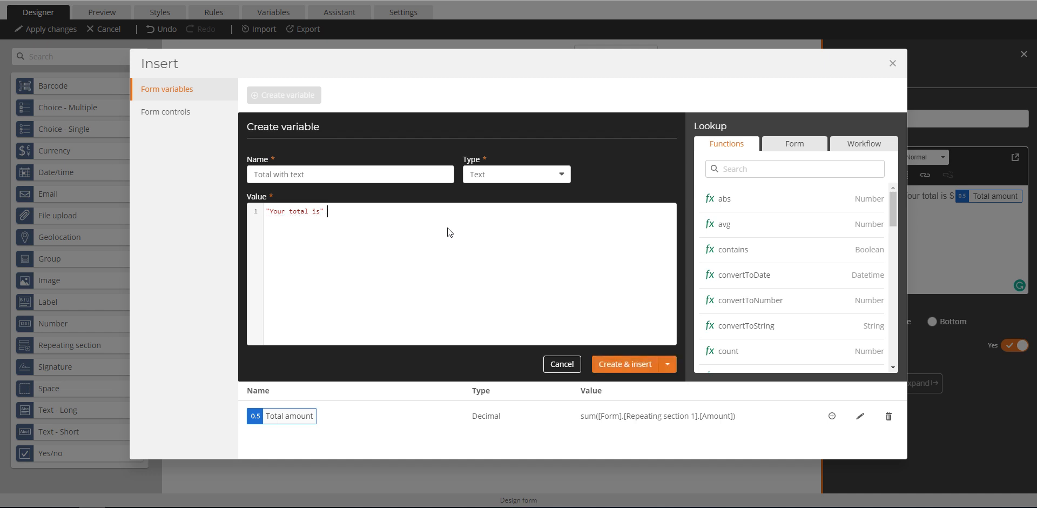
{"action": "type", "text": "sum"}
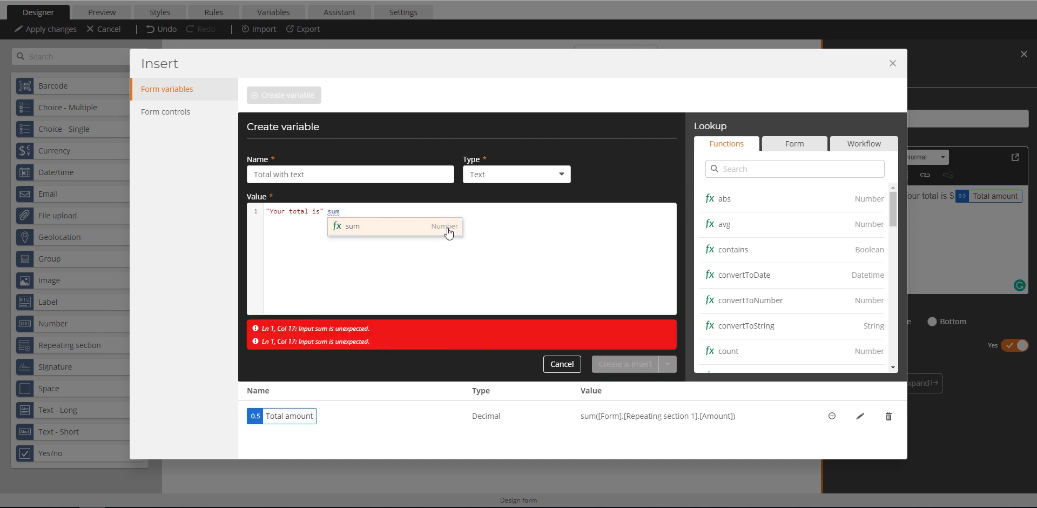
{"action": "type", "text": "(amou"}
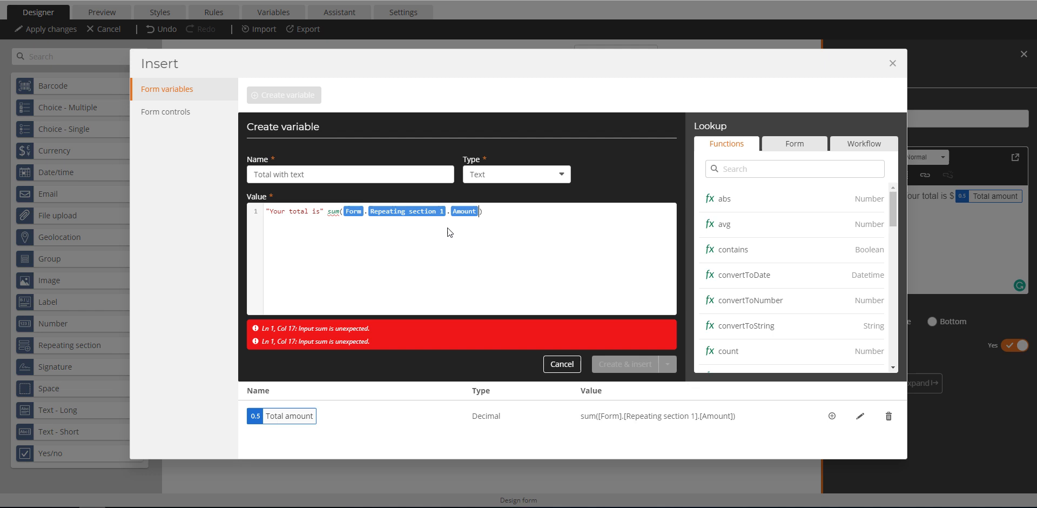
{"action": "left_click", "coordinate": [378, 244]}
{"action": "type", "text": "+ "}
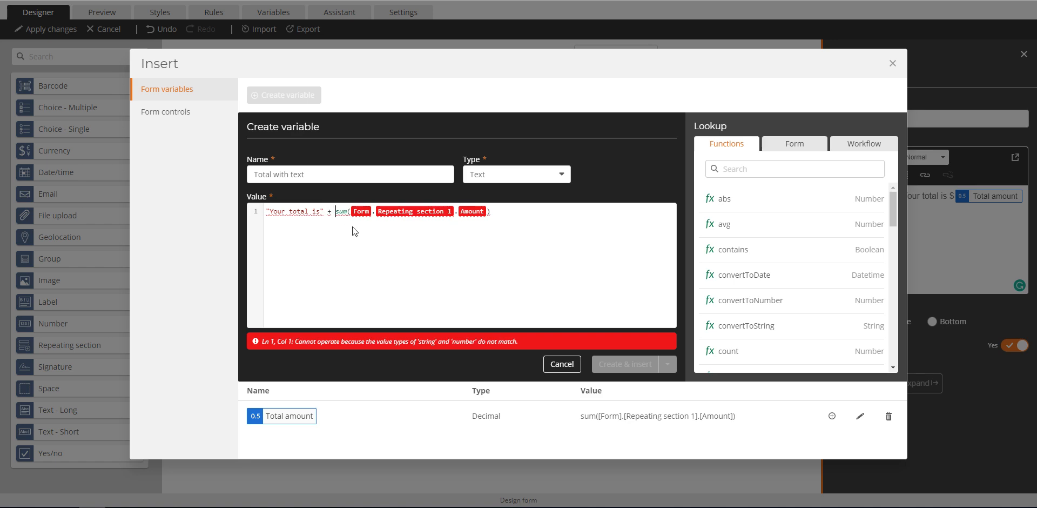
{"action": "type", "text": "conv"}
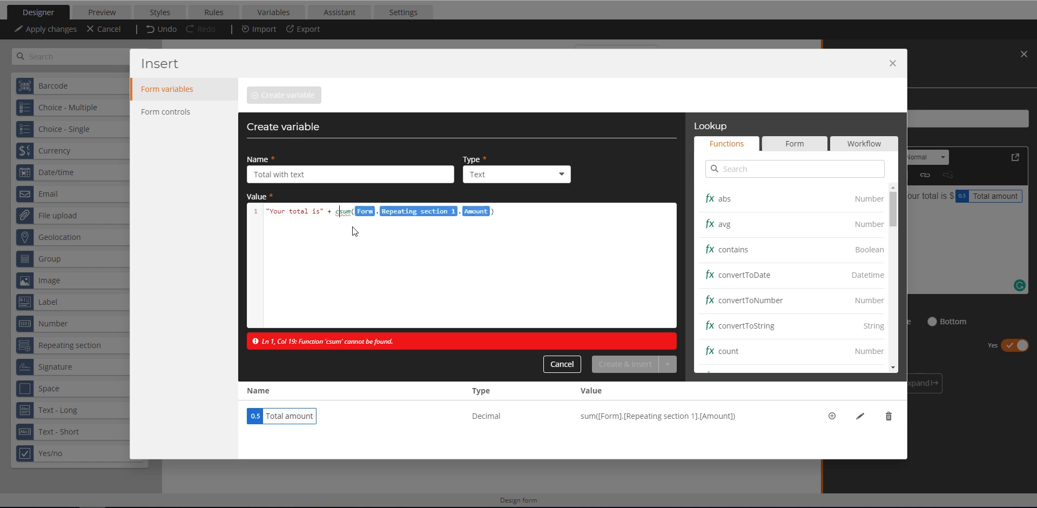
{"action": "key", "text": "BackSpace"}
{"action": "key", "text": "BackSpace"}
{"action": "key", "text": "BackSpace"}
{"action": "key", "text": "BackSpace"}
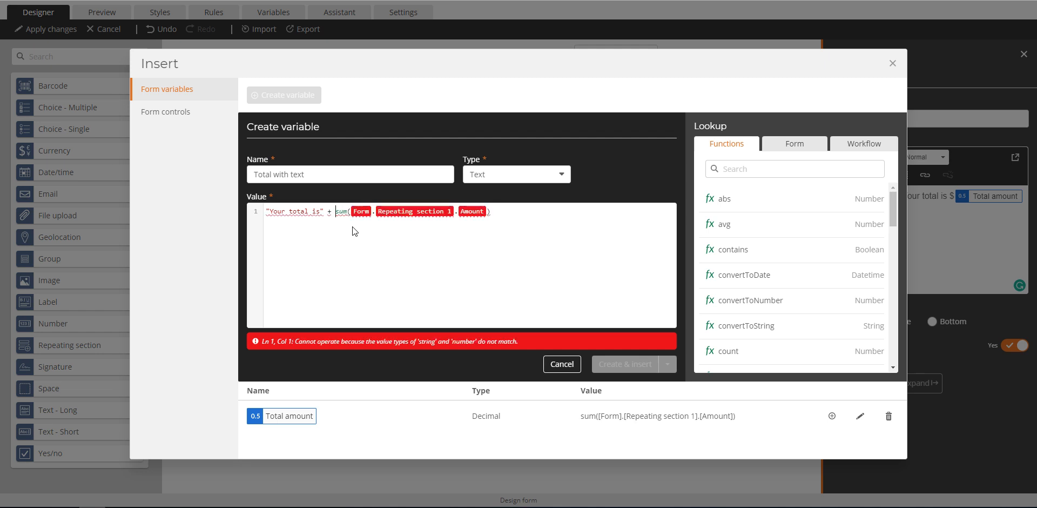
{"action": "type", "text": "conv"}
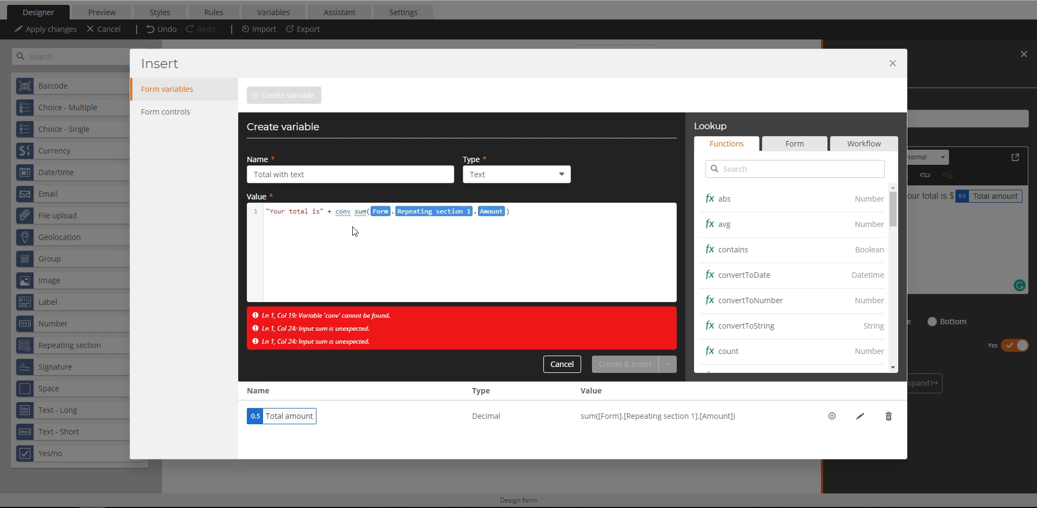
{"action": "key", "text": "BackSpace"}
{"action": "key", "text": "BackSpace"}
{"action": "key", "text": "BackSpace"}
{"action": "key", "text": "BackSpace"}
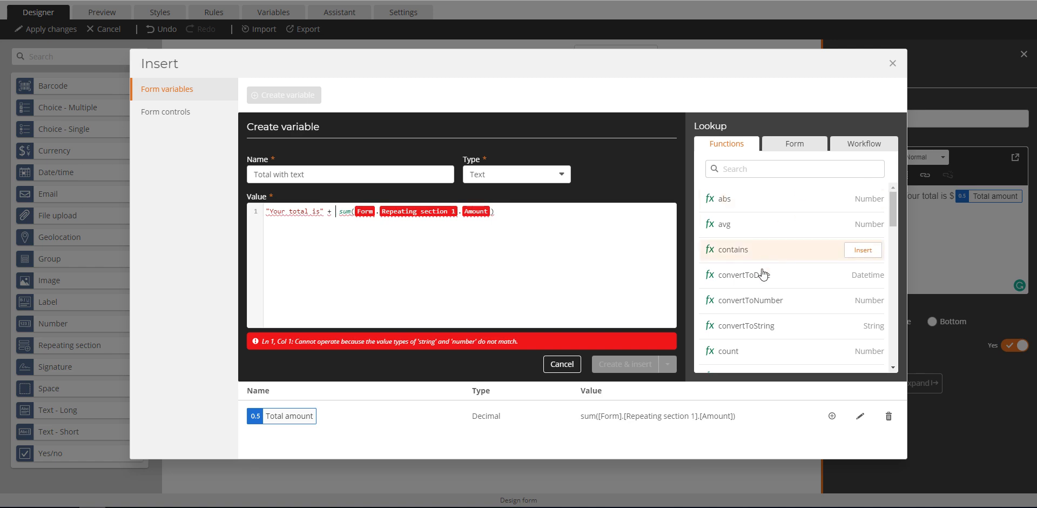
- Wrap the sum of the Amount field in the convertToString function within the variable's value
{"action": "double_click", "coordinate": [772, 325]}
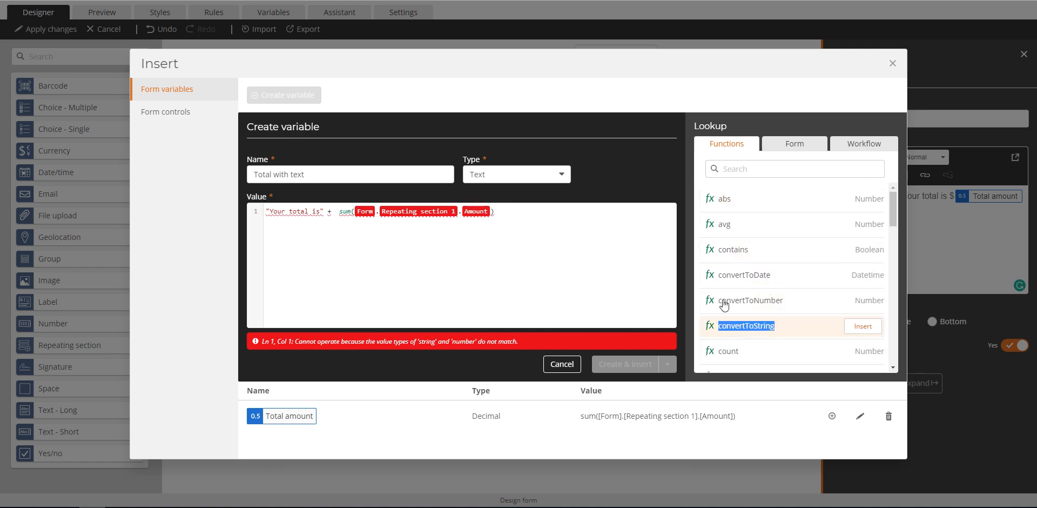
{"action": "left_click", "coordinate": [864, 330]}
{"action": "key", "text": "Right"}
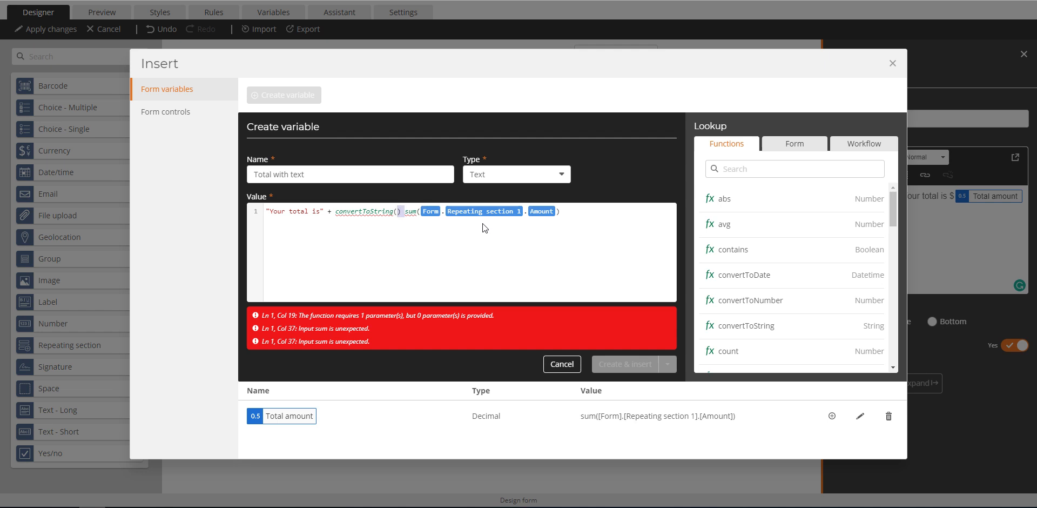
{"action": "key", "text": "BackSpace"}
{"action": "left_click", "coordinate": [595, 214]}
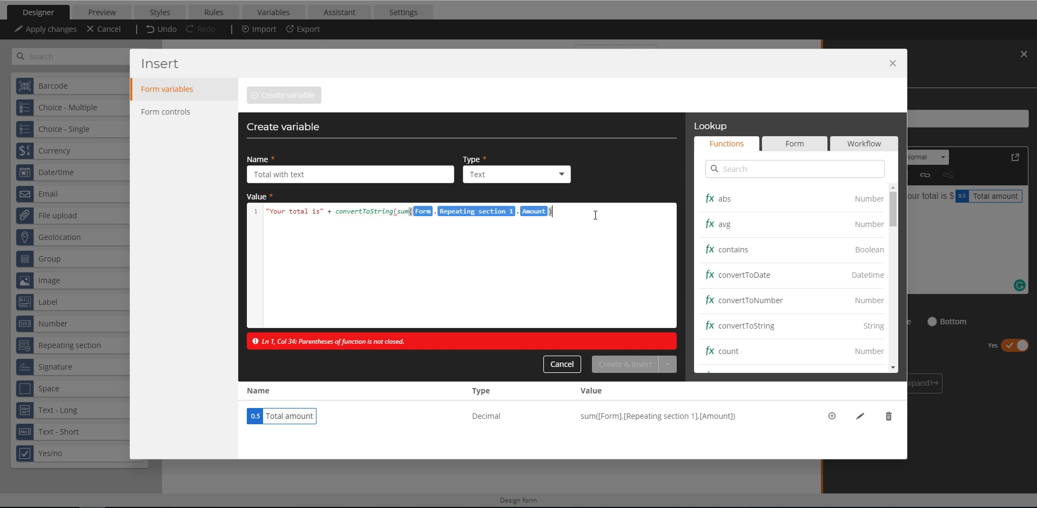
{"action": "type", "text": ")"}
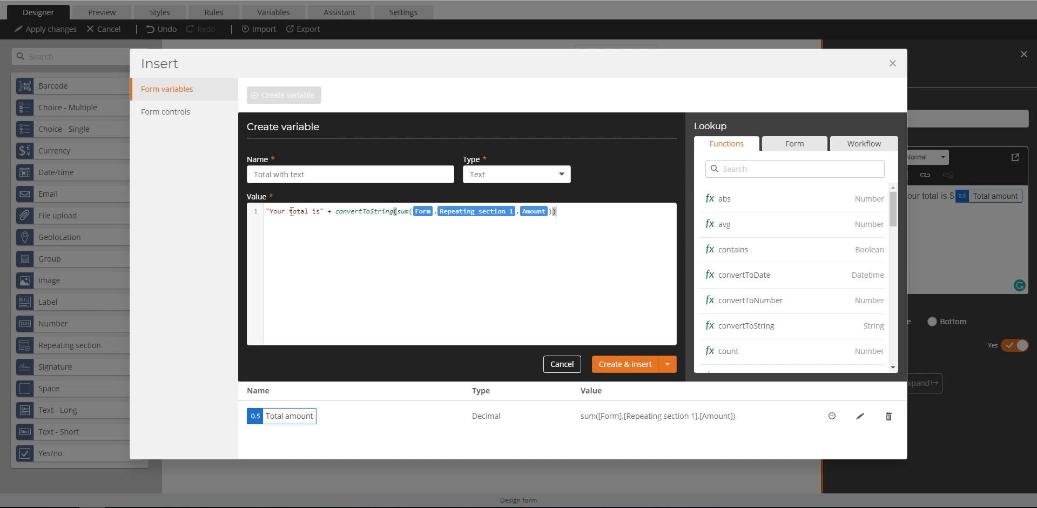
- Append a dollar sign to the quoted "Your total is" text and insert the new variable into the label in place of Total amount
{"action": "left_click", "coordinate": [322, 211]}
{"action": "type", "text": "$"}
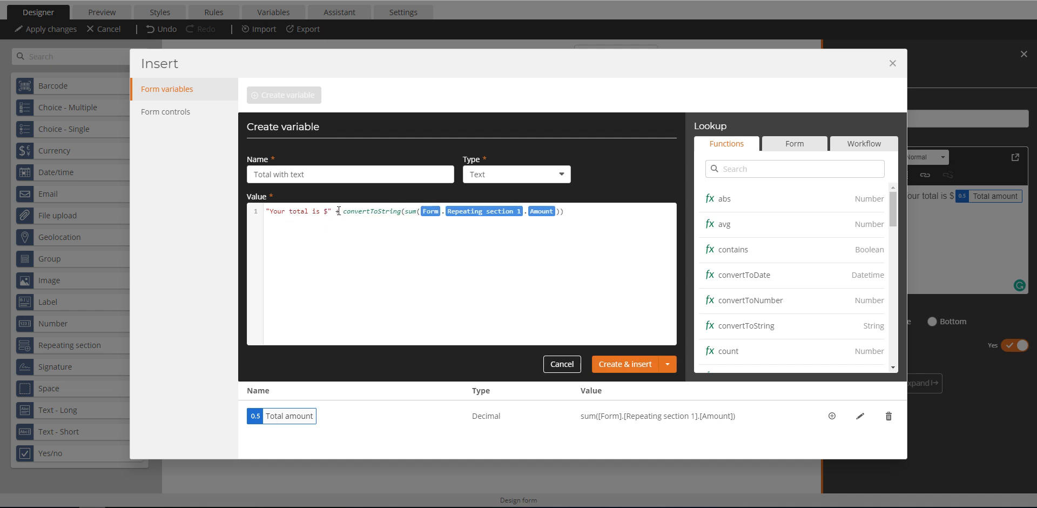
{"action": "left_click", "coordinate": [641, 365]}
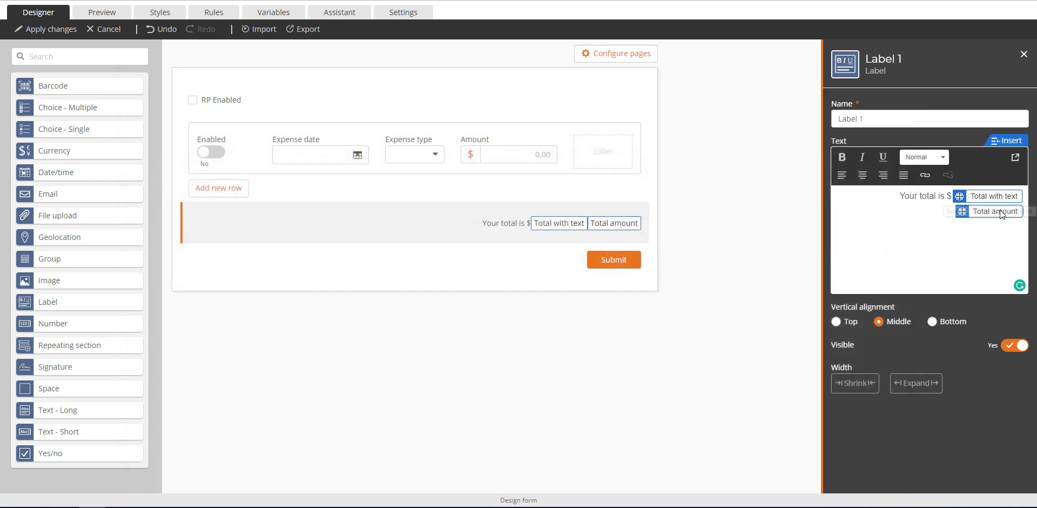
{"action": "key", "text": "BackSpace"}
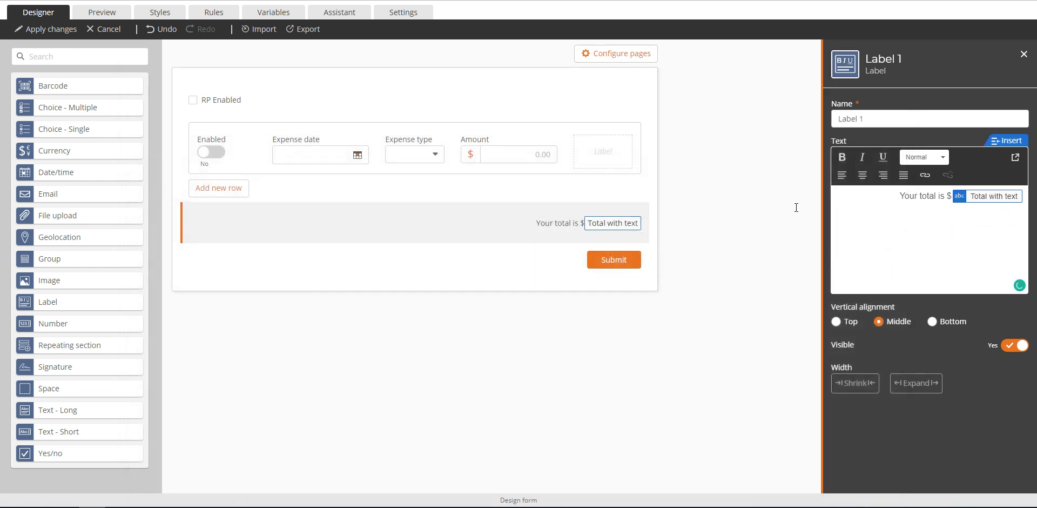
- Preview the form with RP Enabled checked and fill an enabled first row with amount 40 and expense type Dinner
{"action": "left_click", "coordinate": [107, 13]}
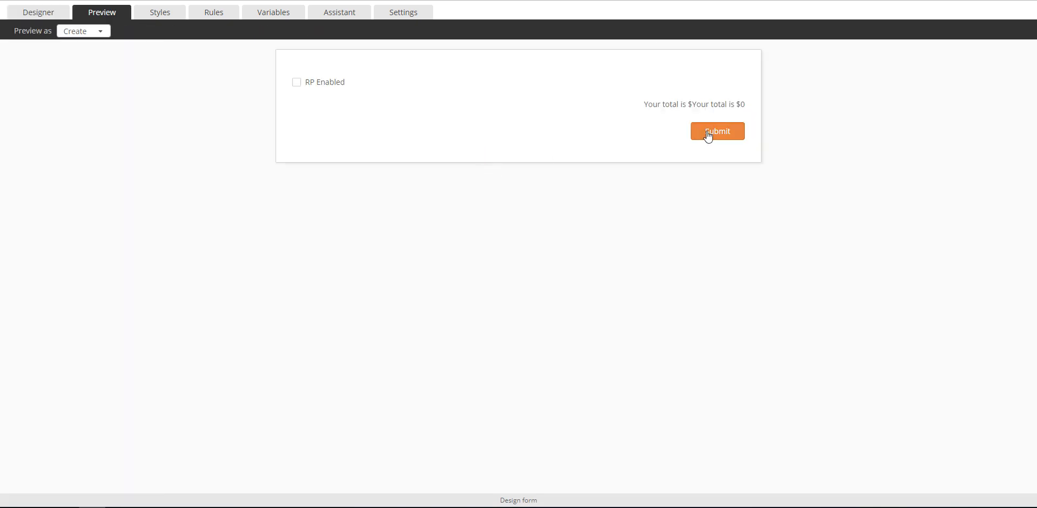
{"action": "left_click", "coordinate": [328, 82]}
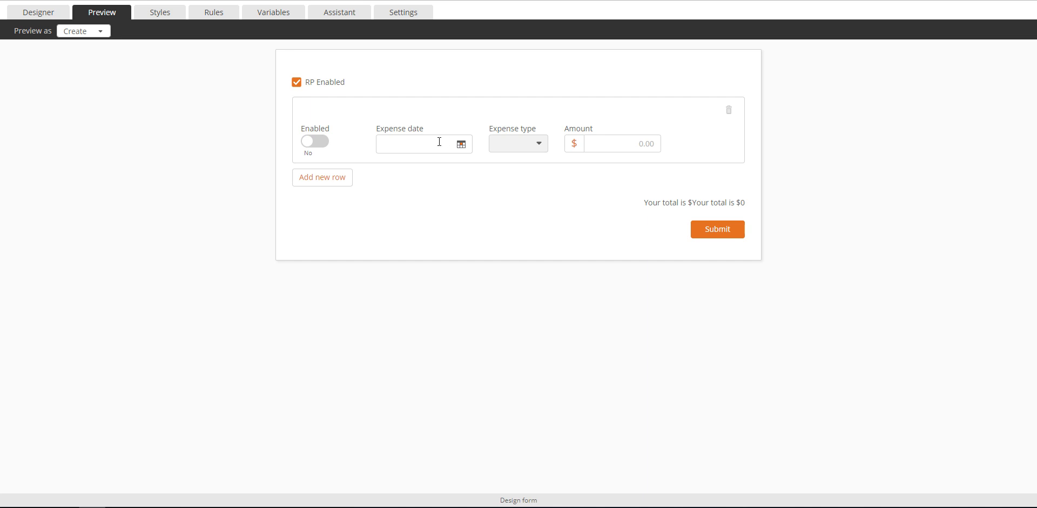
{"action": "left_click", "coordinate": [312, 143]}
{"action": "left_click", "coordinate": [646, 150]}
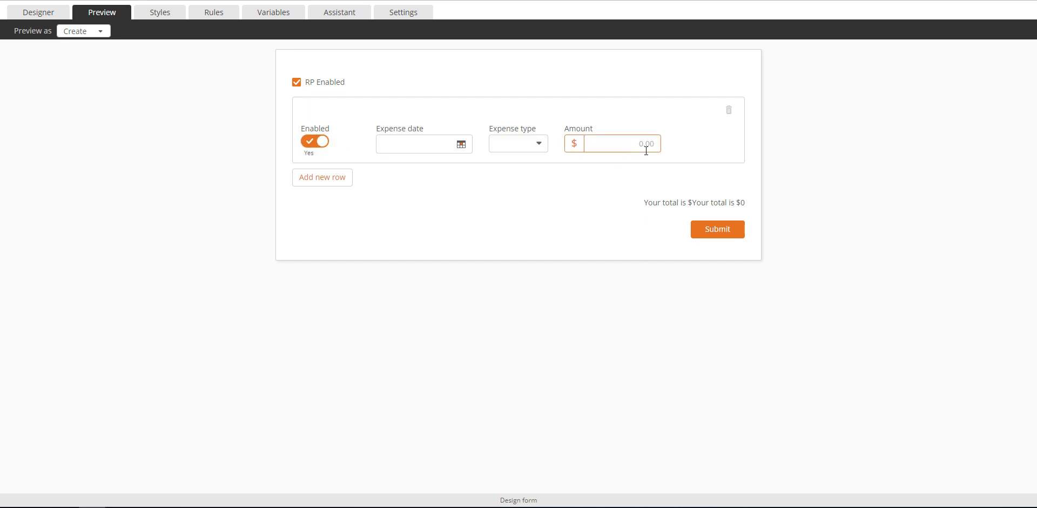
{"action": "type", "text": "40"}
{"action": "left_click", "coordinate": [510, 142]}
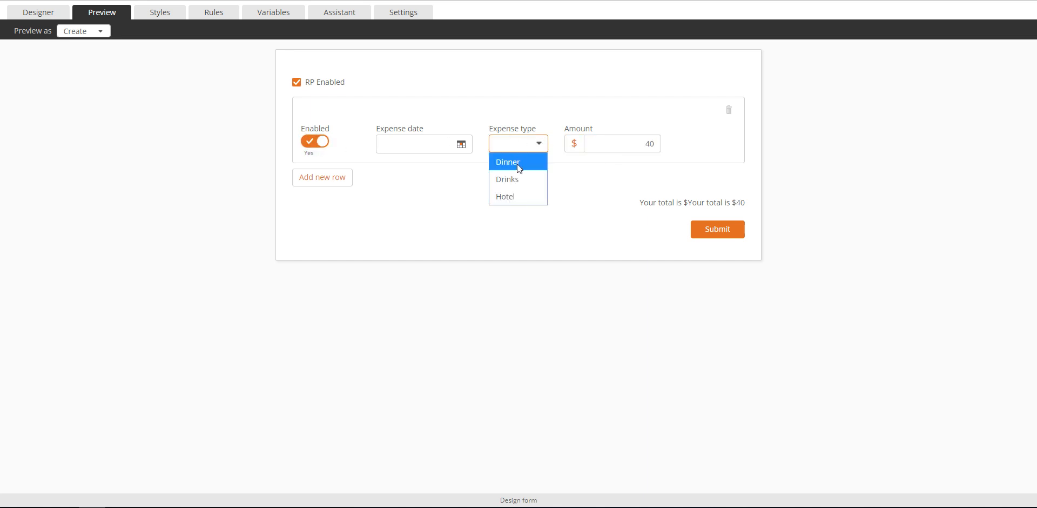
{"action": "left_click", "coordinate": [517, 164]}
- Add an enabled second row with expense type Drinks and amount 2, and check the total label's text
{"action": "left_click", "coordinate": [324, 179]}
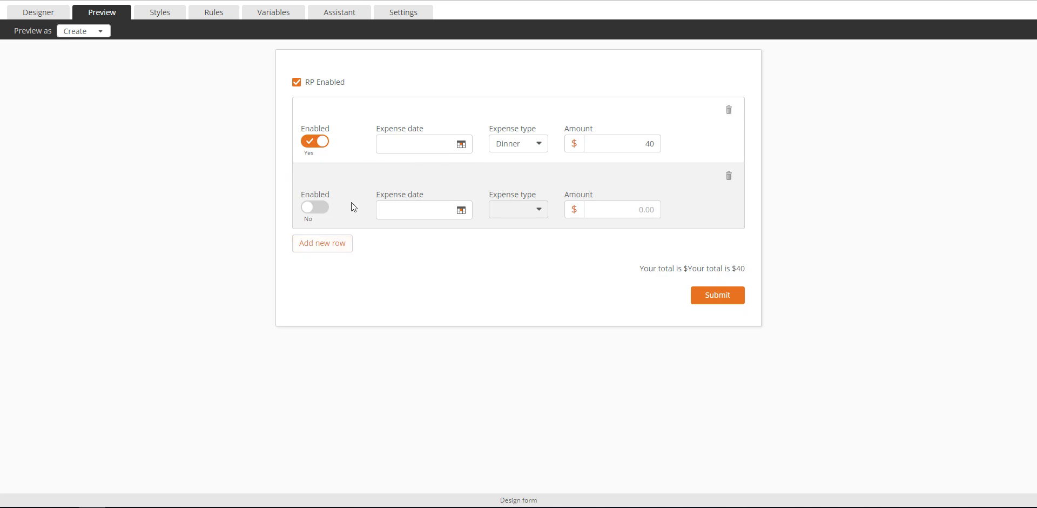
{"action": "left_click", "coordinate": [315, 207]}
{"action": "left_click", "coordinate": [537, 210]}
{"action": "left_click", "coordinate": [526, 246]}
{"action": "left_click", "coordinate": [651, 211]}
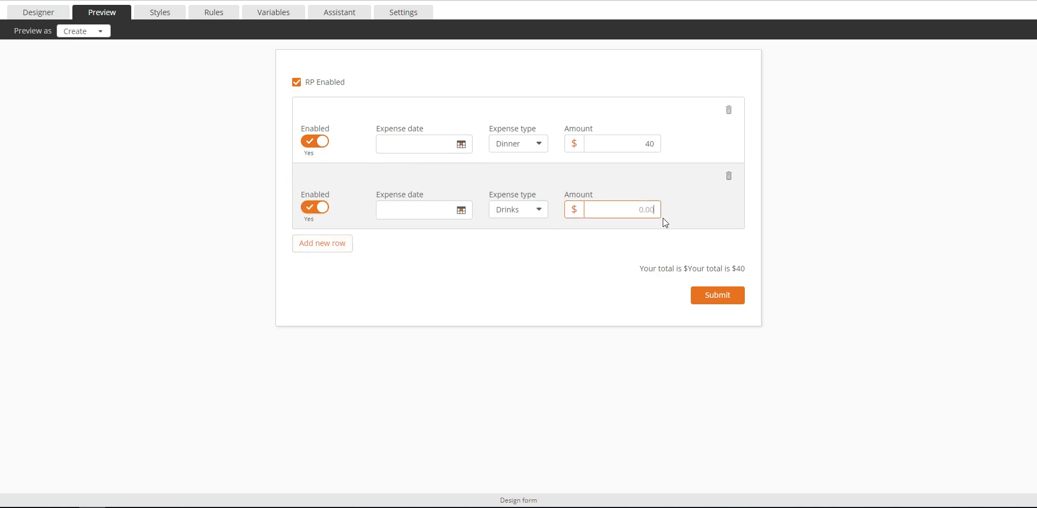
{"action": "type", "text": "2"}
{"action": "left_click", "coordinate": [585, 261]}
{"action": "left_click_drag", "start_coordinate": [639, 269], "coordinate": [746, 271]}
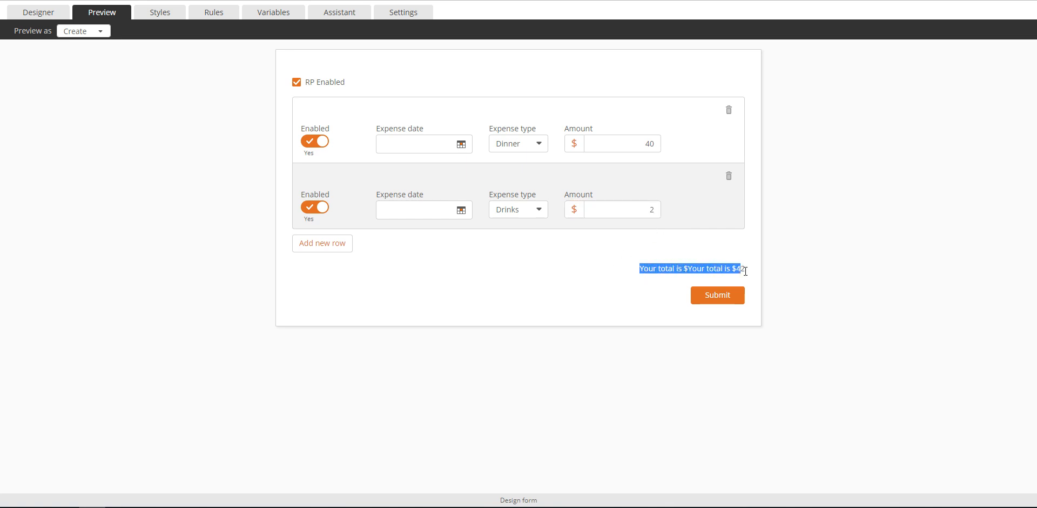
{"action": "left_click", "coordinate": [695, 270]}
- Delete the static "Your total is $" text from the total label in the designer, keeping only the Total with text variable
{"action": "left_click", "coordinate": [52, 15]}
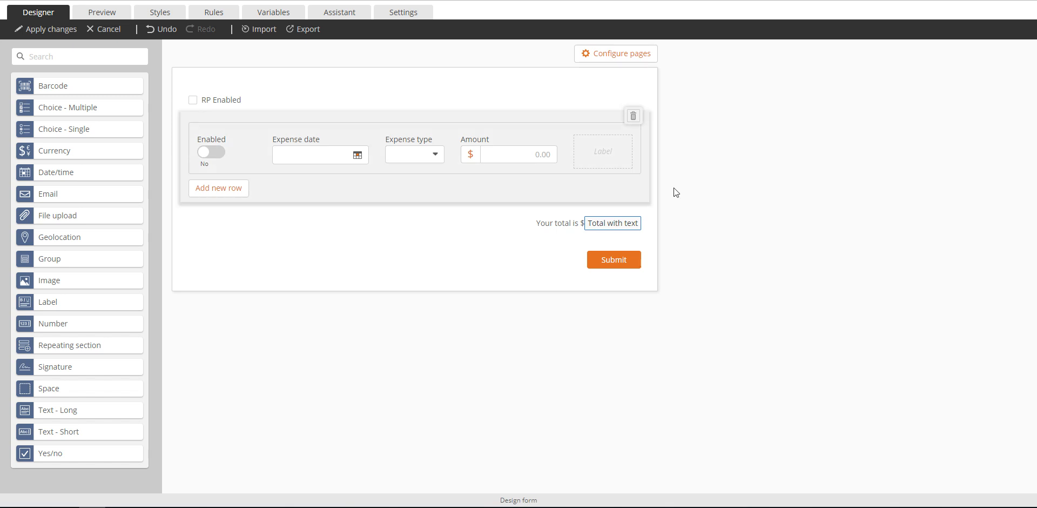
{"action": "left_click", "coordinate": [574, 222]}
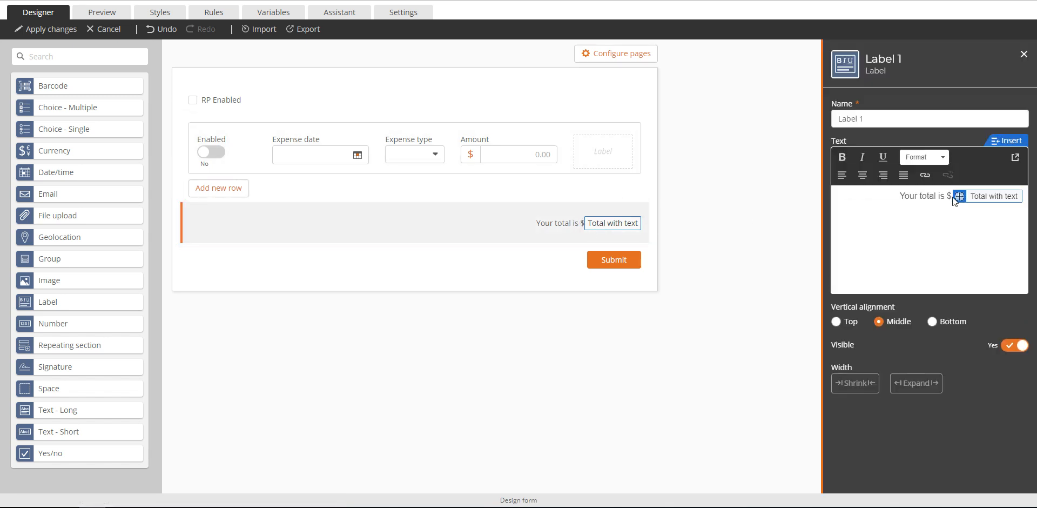
{"action": "left_click", "coordinate": [954, 198]}
{"action": "left_click_drag", "start_coordinate": [899, 196], "coordinate": [952, 197]}
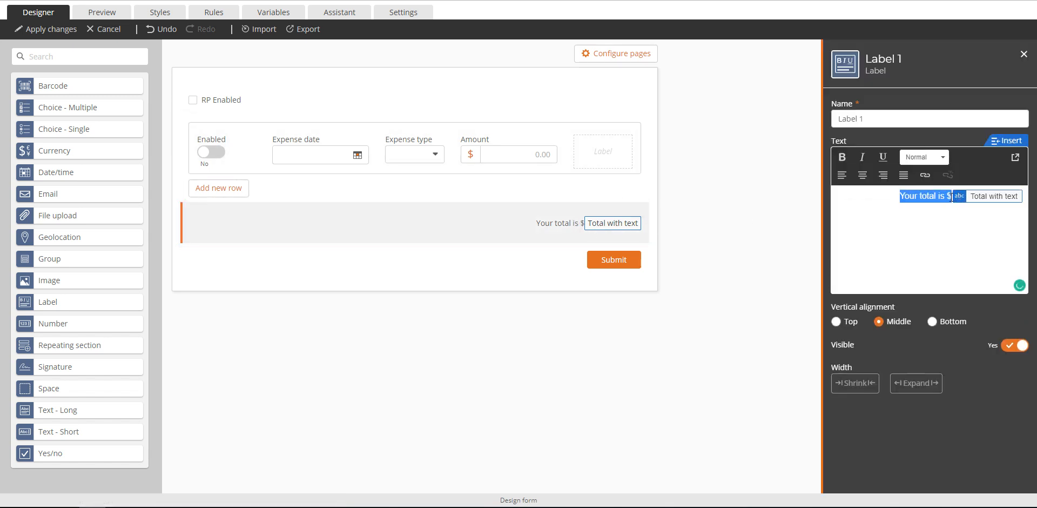
{"action": "key", "text": "BackSpace"}
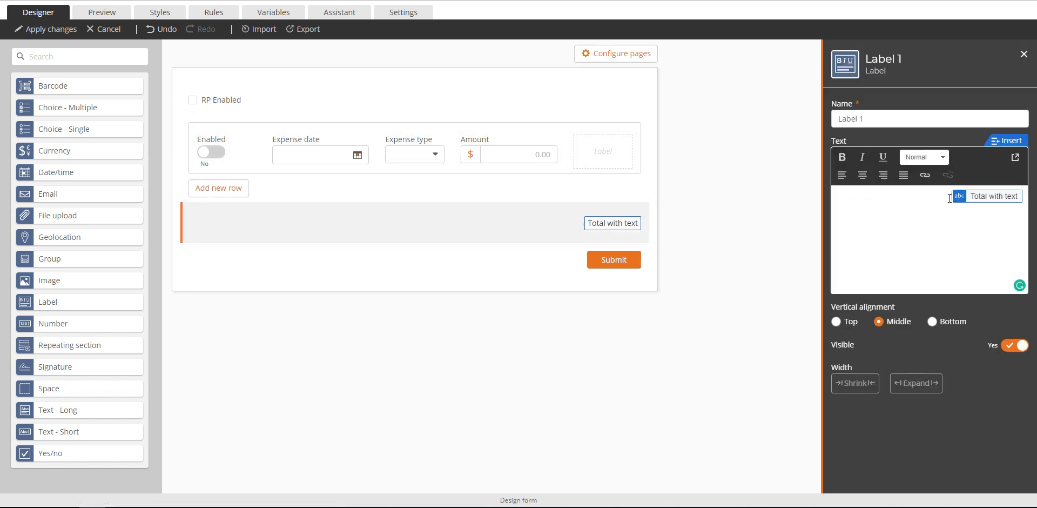
- Preview the form again with RP Enabled checked and test the total label with two rows of amounts 30 and 5
{"action": "left_click", "coordinate": [76, 14]}
{"action": "left_click", "coordinate": [322, 85]}
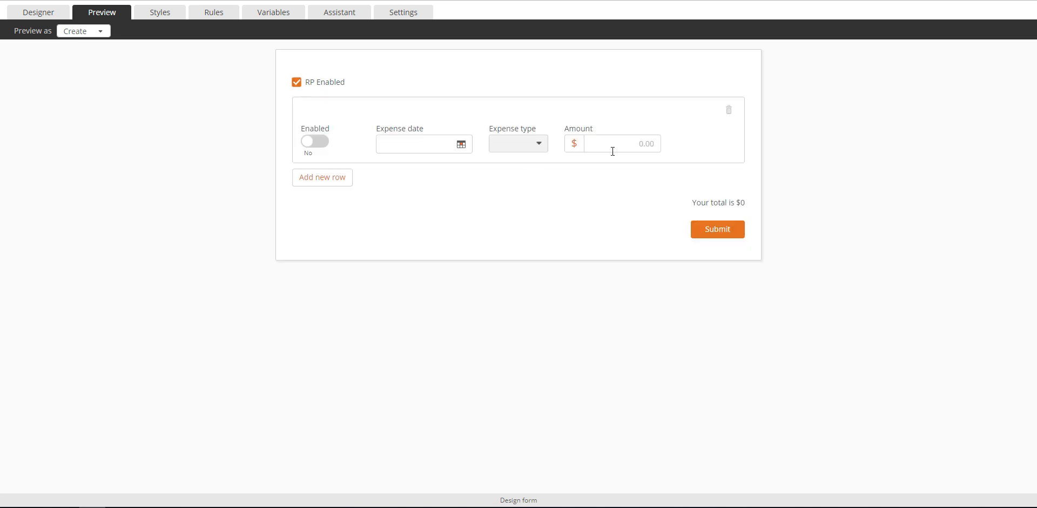
{"action": "left_click", "coordinate": [608, 140]}
{"action": "type", "text": "30"}
{"action": "left_click", "coordinate": [333, 178]}
{"action": "left_click", "coordinate": [653, 208]}
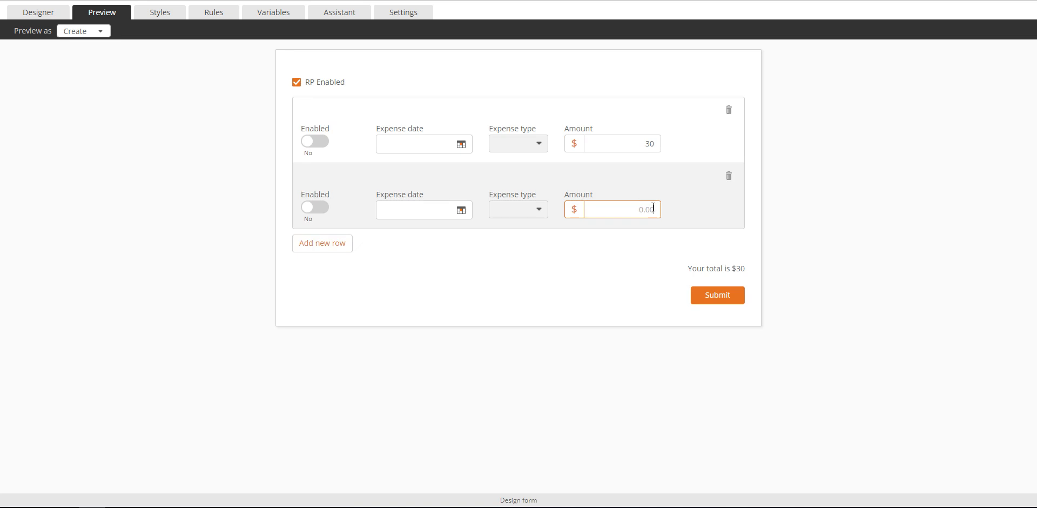
{"action": "left_click", "coordinate": [700, 265]}
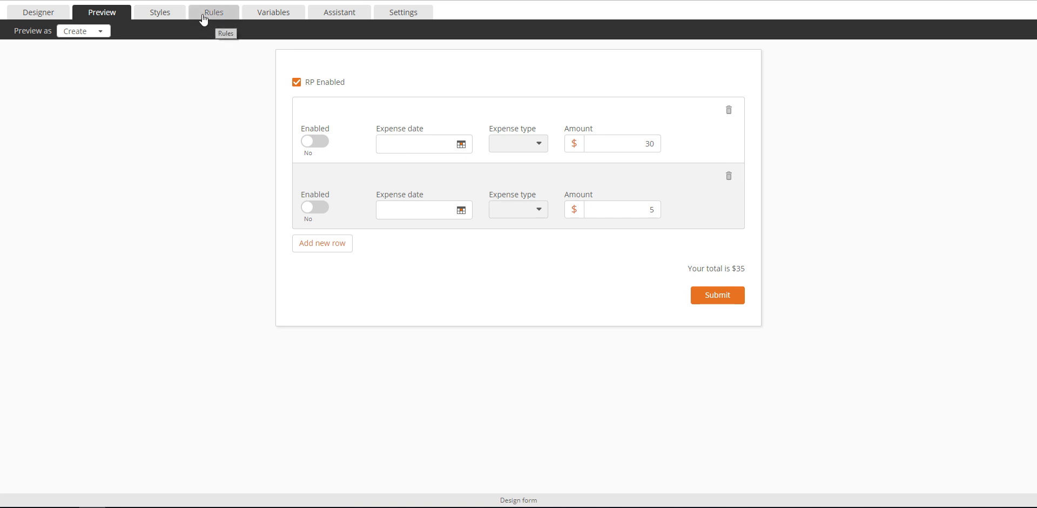
- Return to the form design and open the total label's settings
{"action": "left_click", "coordinate": [50, 19]}
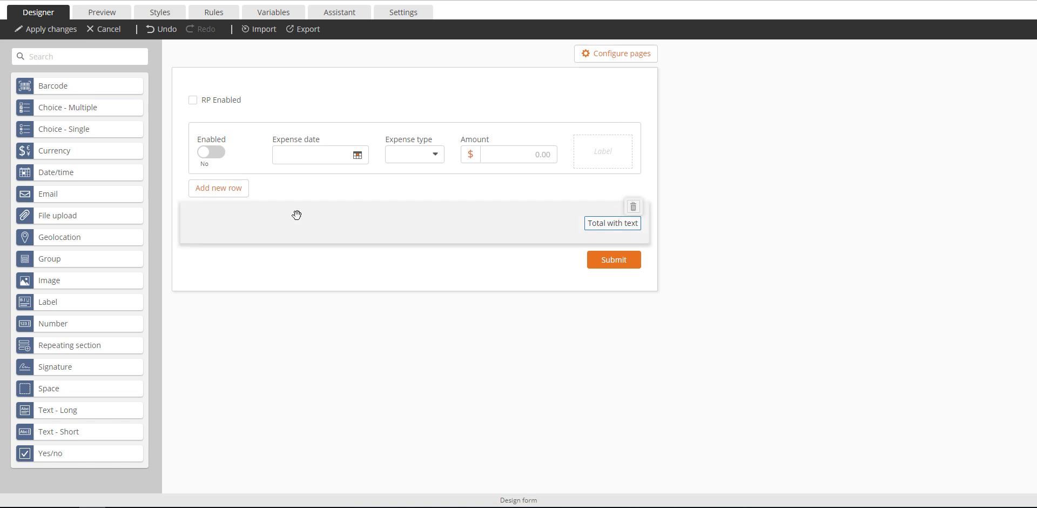
{"action": "left_click", "coordinate": [632, 222]}
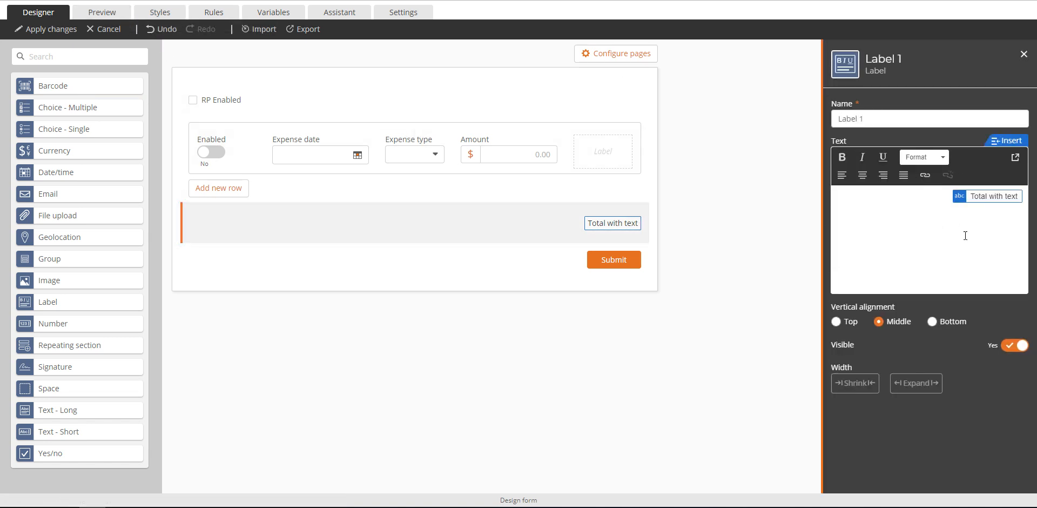